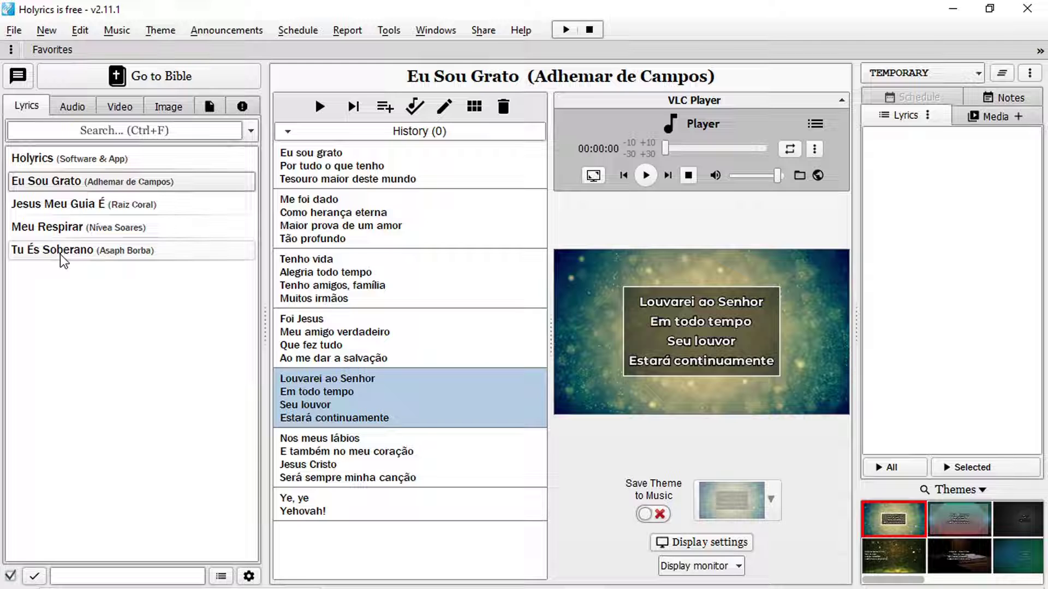
# - View the lyrics of the songs Jesus Meu Guia É, Meu Respirar and Tu És Soberano
pyautogui.click(62, 203)
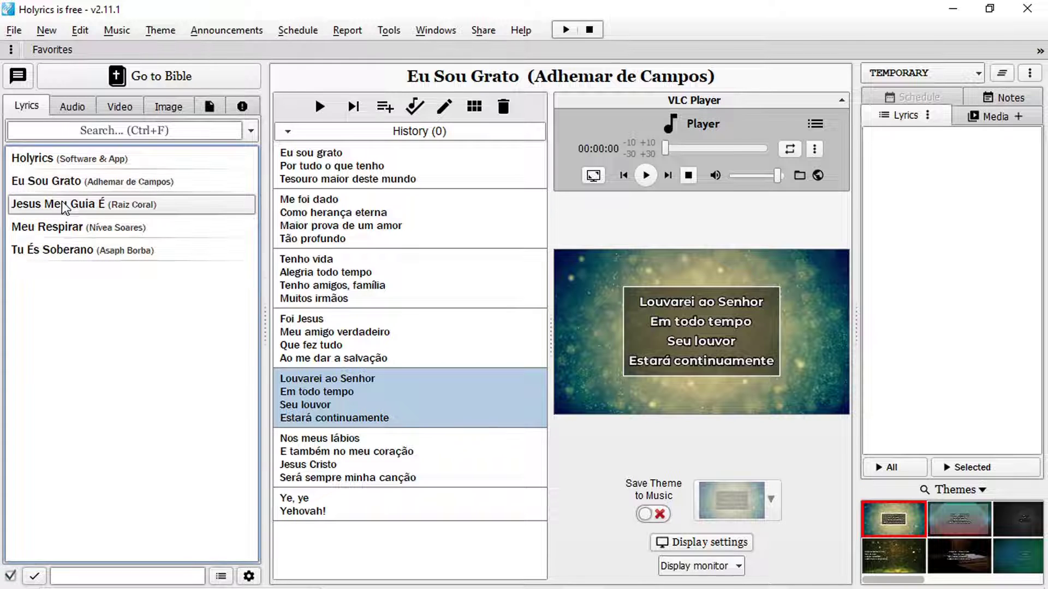
pyautogui.click(122, 232)
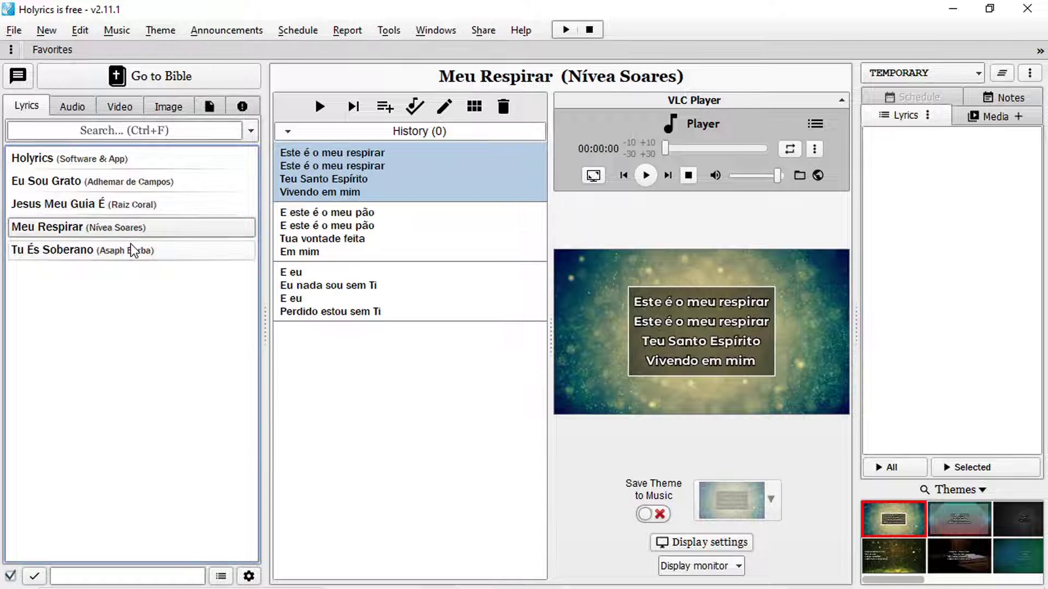
pyautogui.click(131, 249)
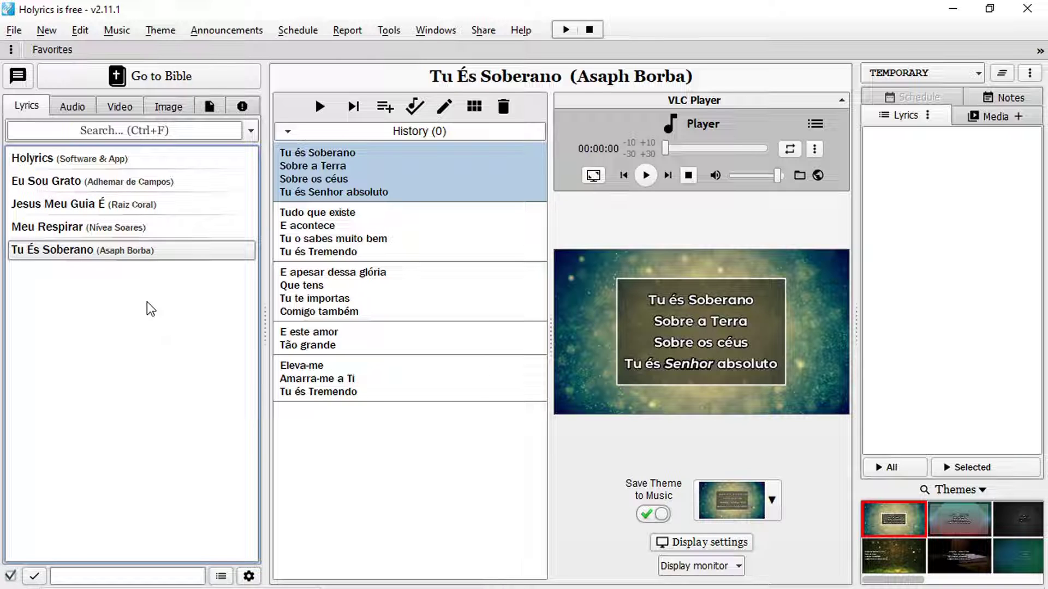
# - Batch delete the songs Eu Sou Grato, Jesus Meu Guia É, Meu Respirar and Tu És Soberano from the lyrics library
pyautogui.click(122, 34)
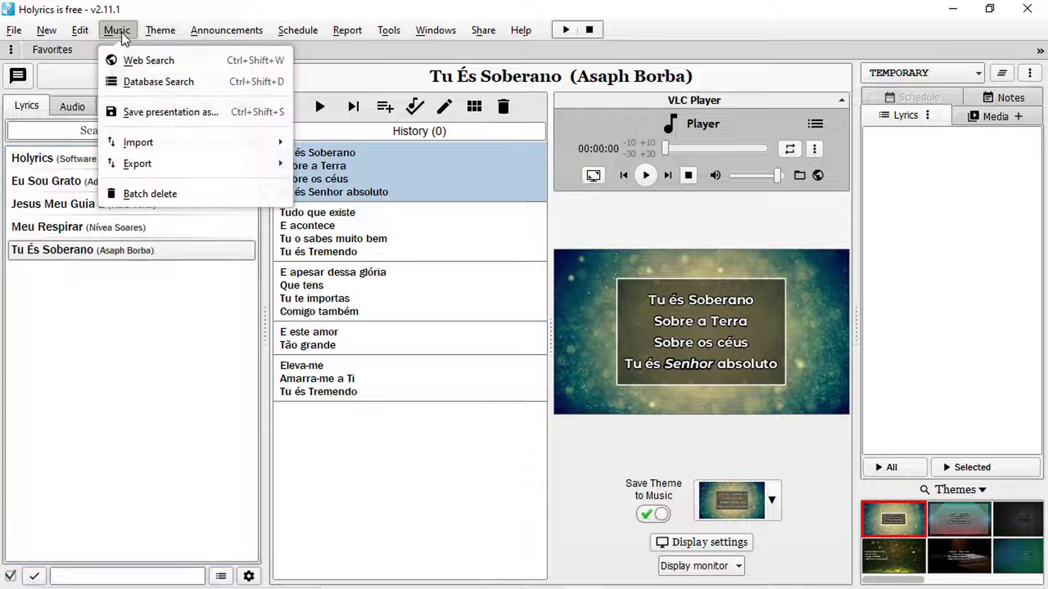
pyautogui.click(142, 194)
pyautogui.click(151, 164)
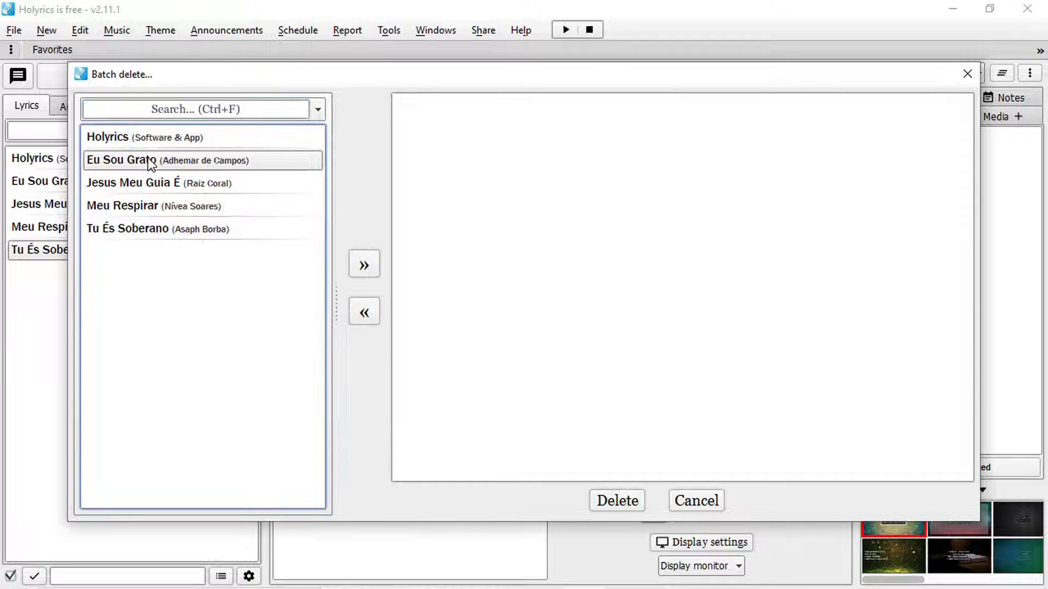
pyautogui.keyDown('shift'); pyautogui.click(160, 233); pyautogui.keyUp('shift')
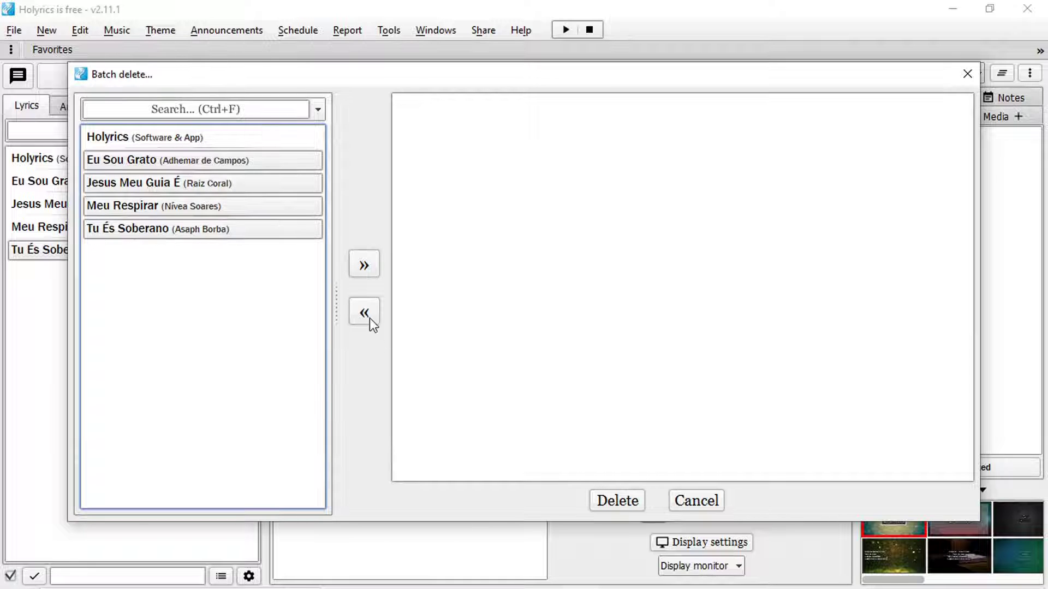
pyautogui.click(363, 271)
pyautogui.click(633, 504)
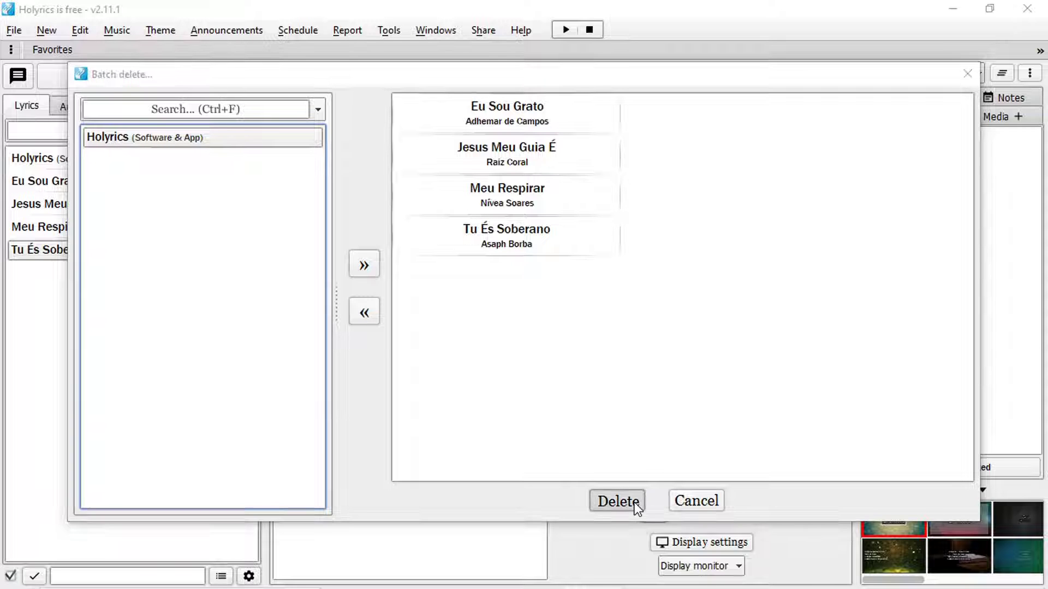
pyautogui.click(502, 322)
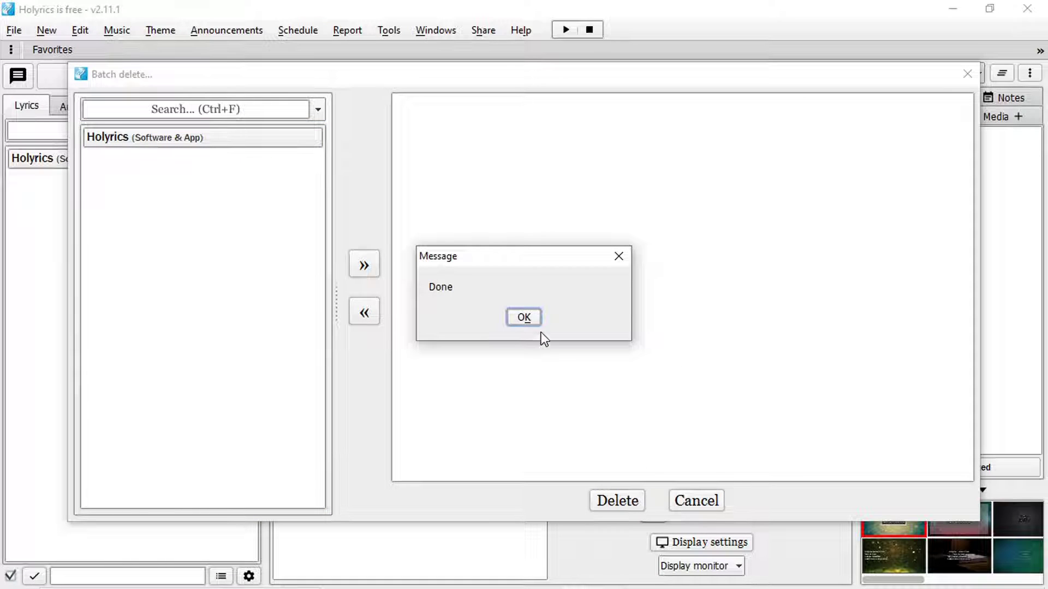
pyautogui.click(523, 317)
pyautogui.click(967, 74)
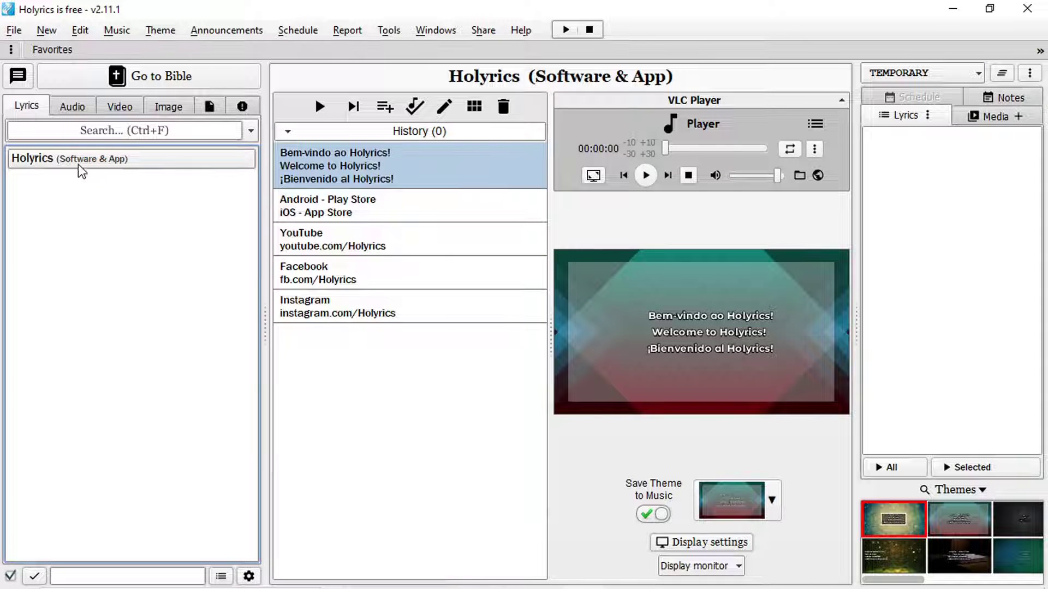
# - Preview the slides of the Holyrics song, including the YouTube, Facebook and Instagram ones, and return to the welcome slide
pyautogui.click(337, 208)
pyautogui.click(349, 246)
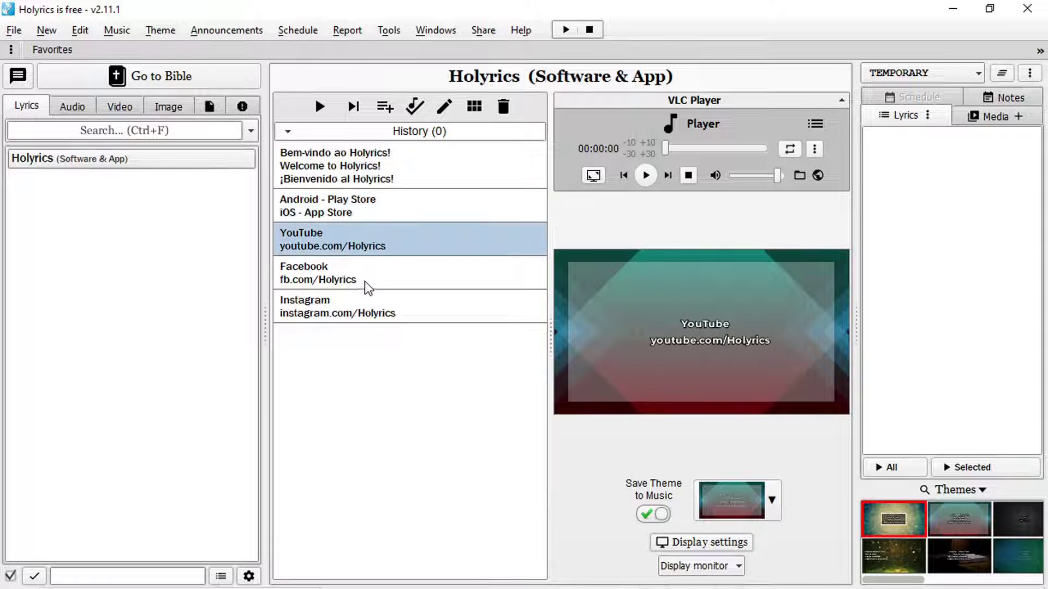
pyautogui.click(365, 280)
pyautogui.click(368, 322)
pyautogui.click(354, 183)
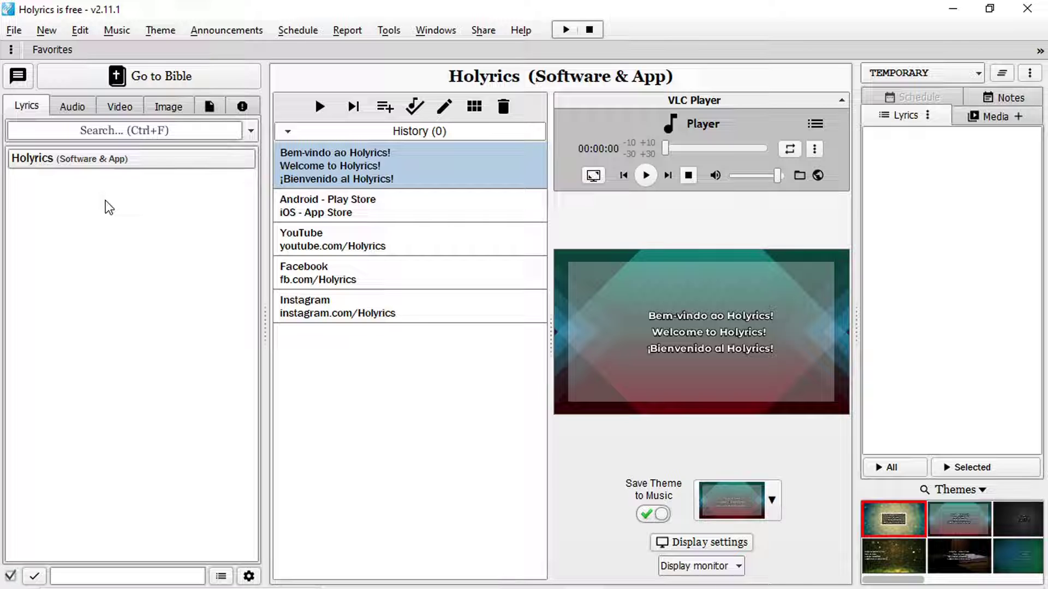
# - Create a new song with the title "Title", the artist "Artist" and the note "Key: D"
pyautogui.click(42, 36)
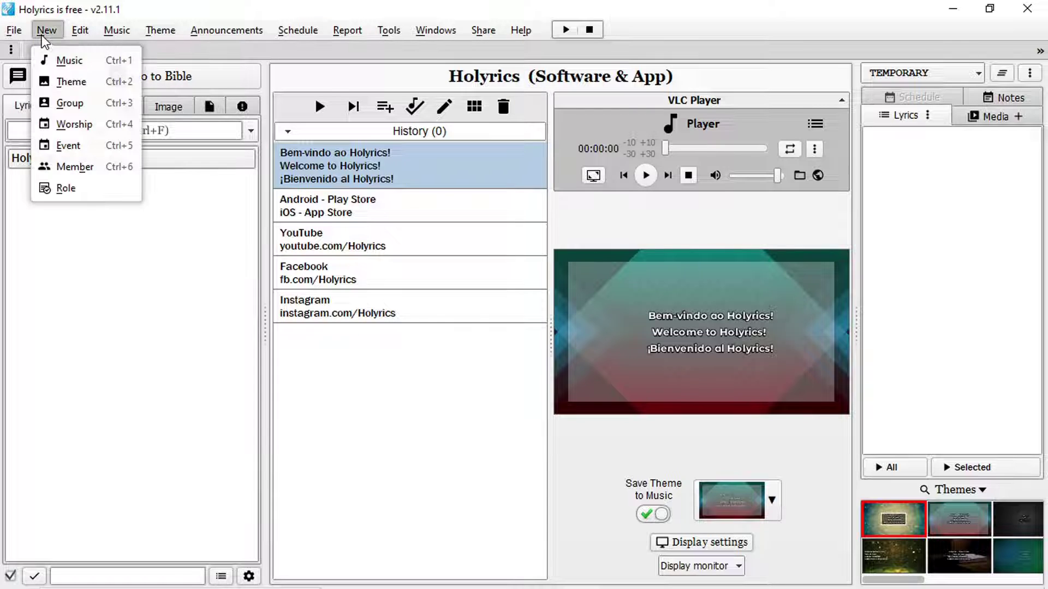
pyautogui.click(60, 63)
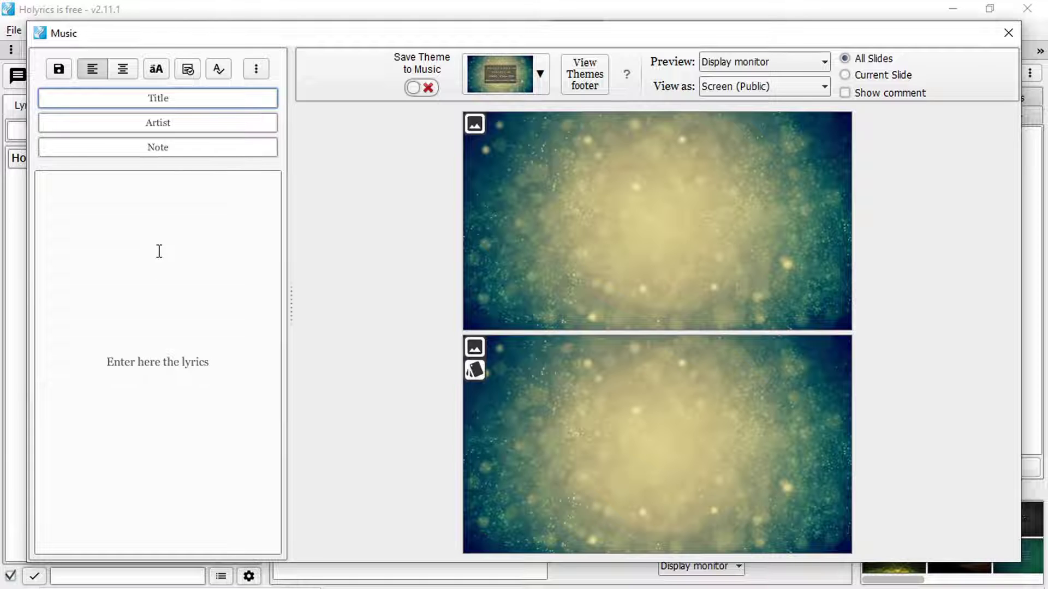
pyautogui.write('Title')
pyautogui.click(154, 118)
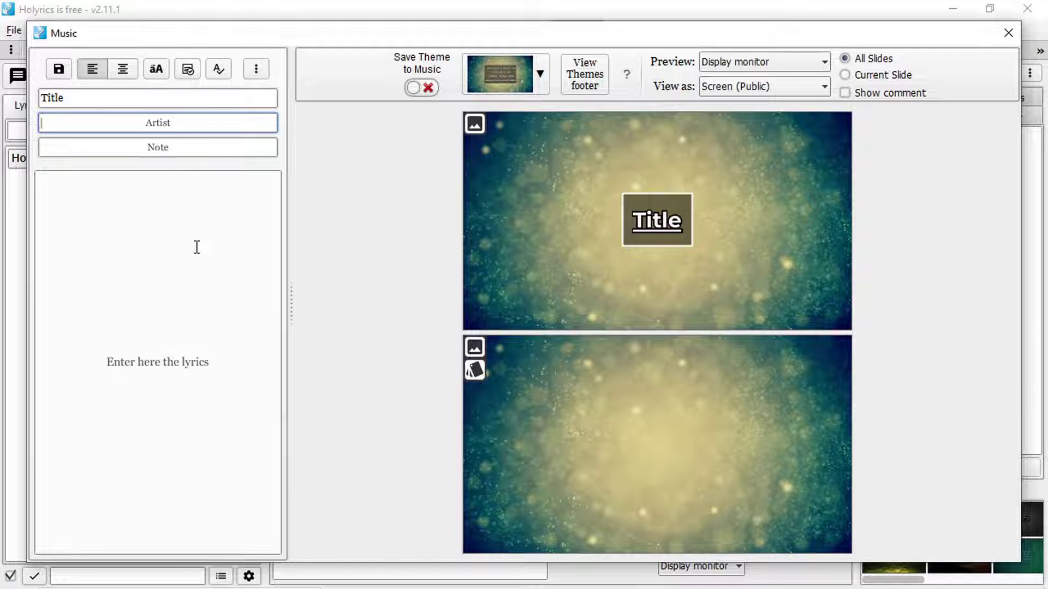
pyautogui.write('Artist')
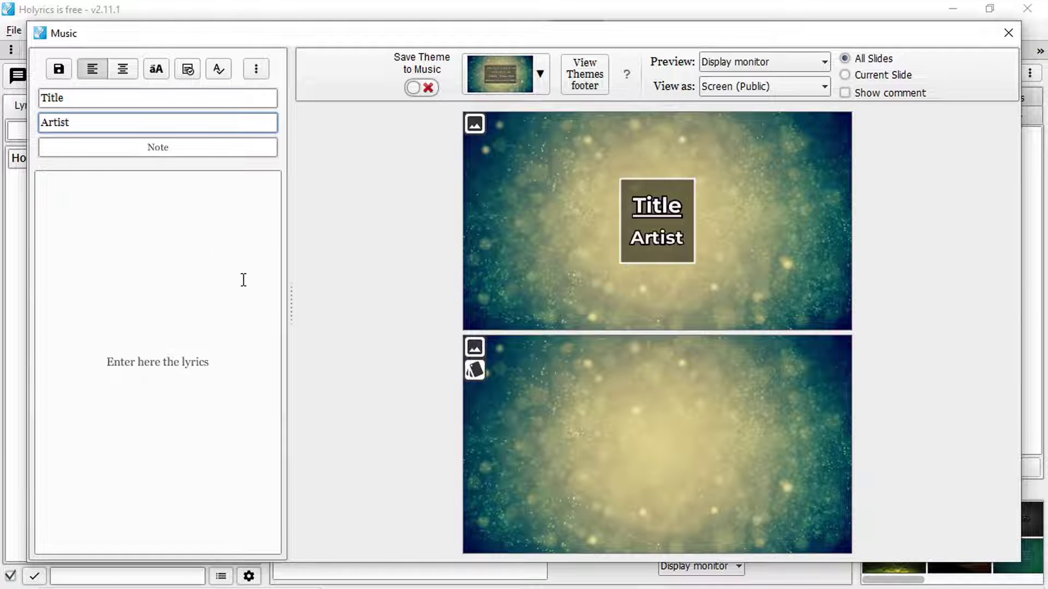
pyautogui.click(146, 148)
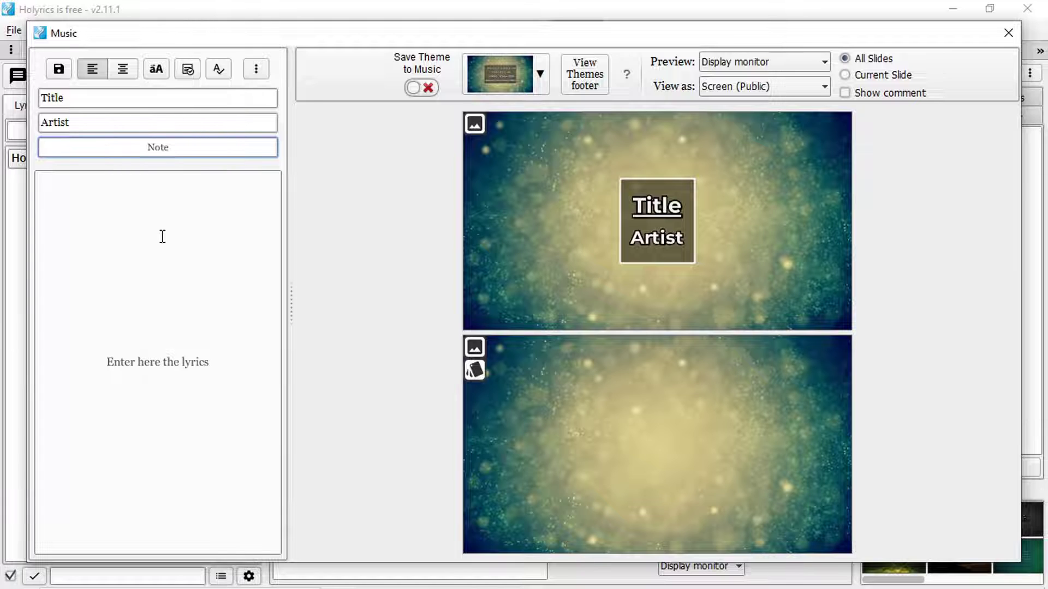
pyautogui.write('Key: D')
# - Enter three lines reading "verse 1" as the first slide of the song's lyrics
pyautogui.click(162, 236)
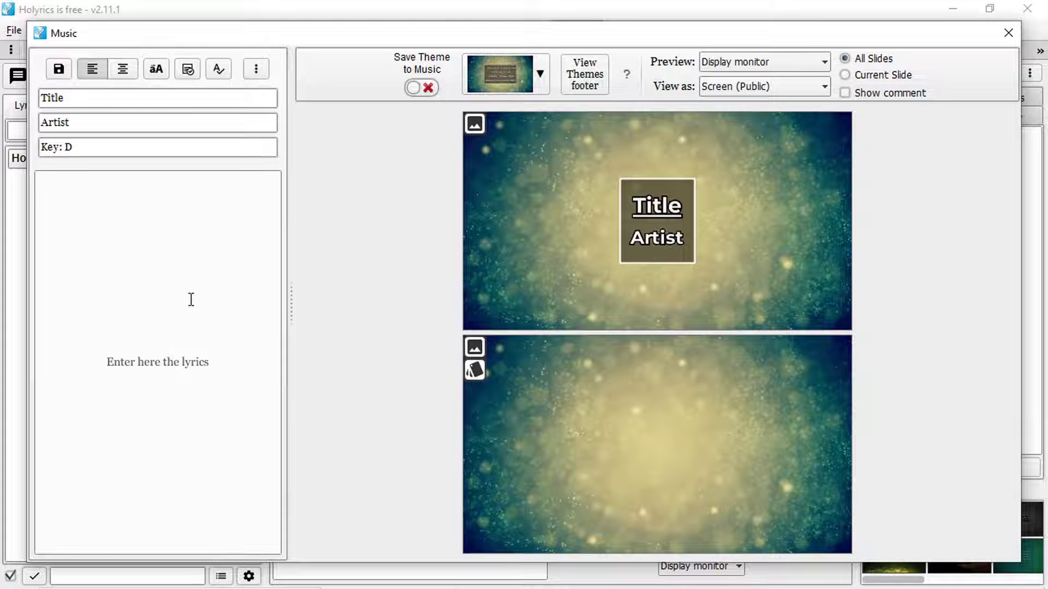
pyautogui.write('vers')
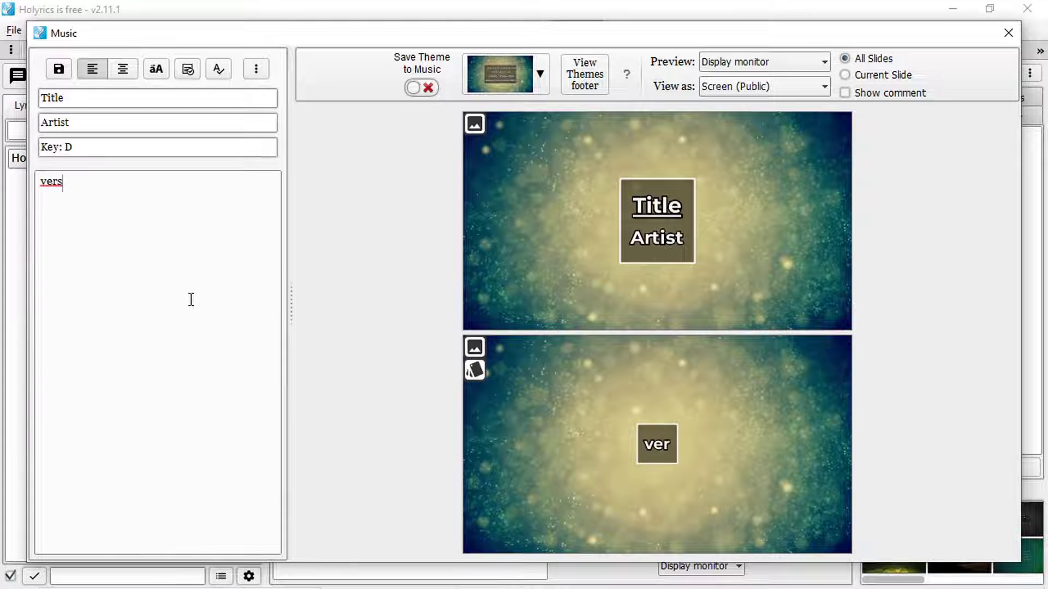
pyautogui.write('e 1')
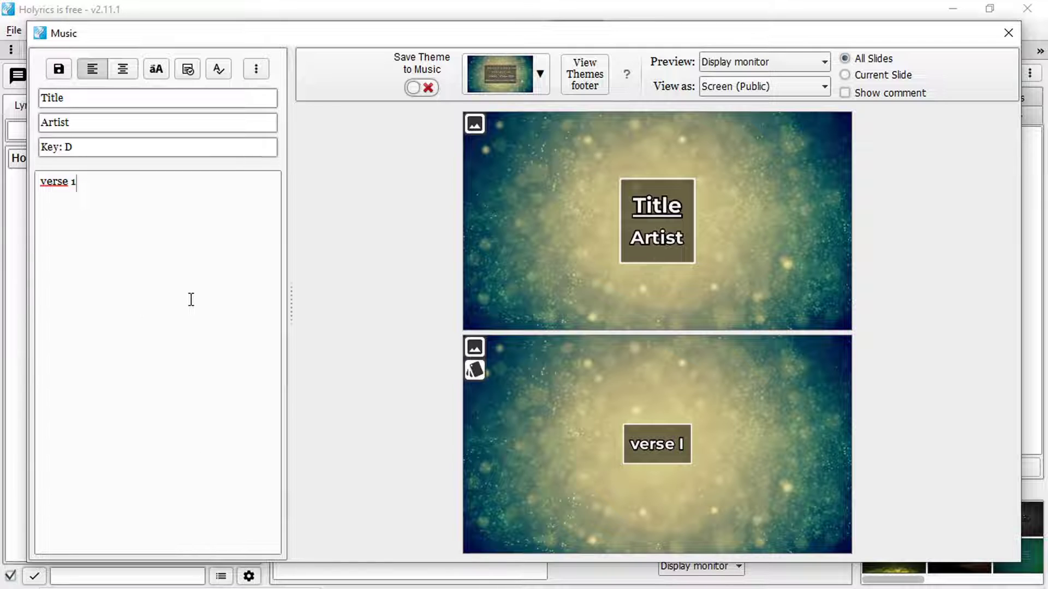
pyautogui.press('Return')
pyautogui.write('ver')
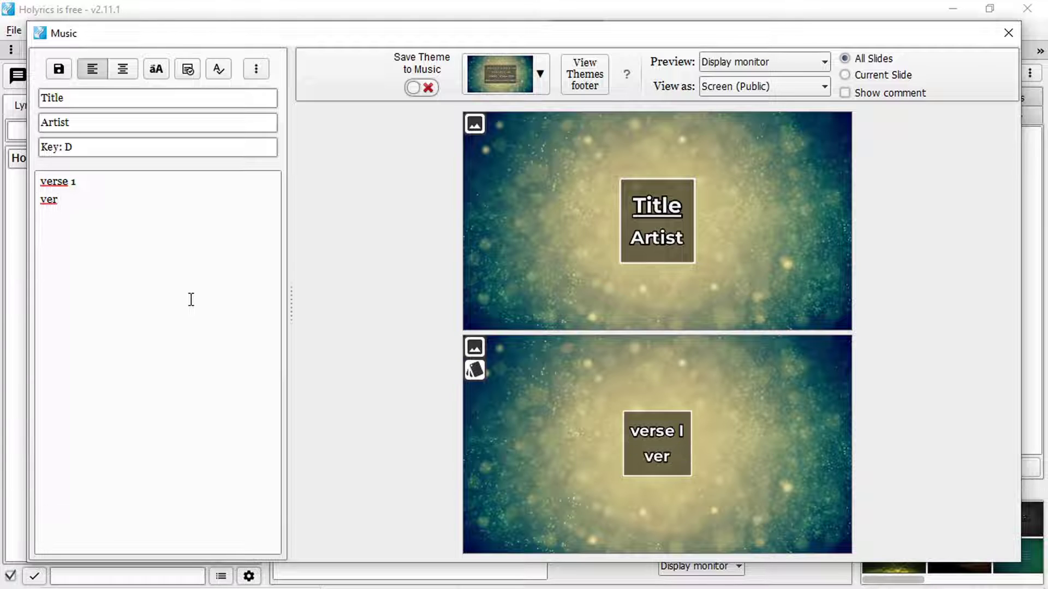
pyautogui.write('se 1')
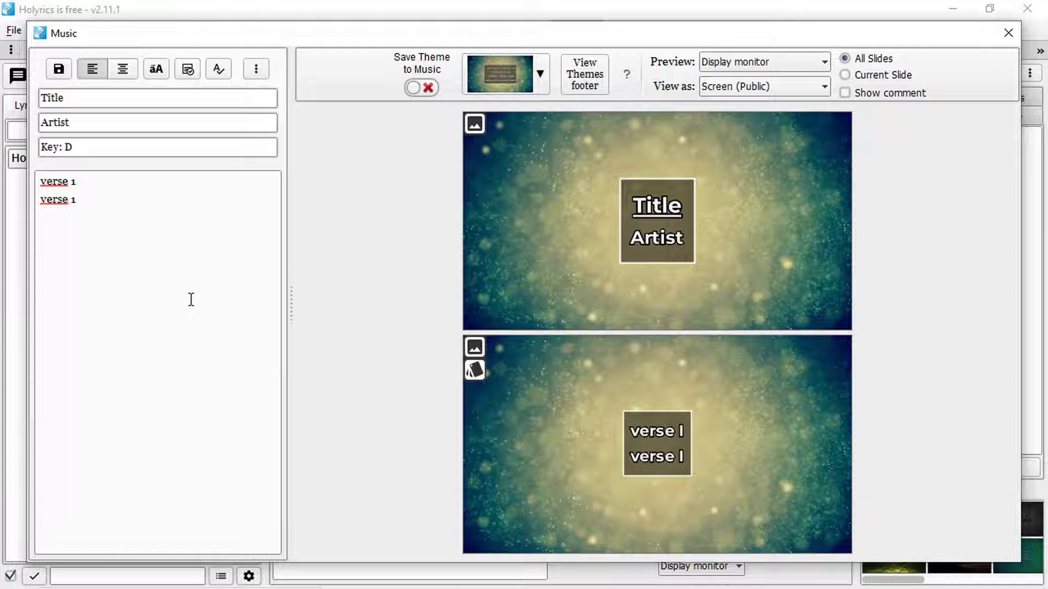
pyautogui.press('Return')
pyautogui.write('verse ')
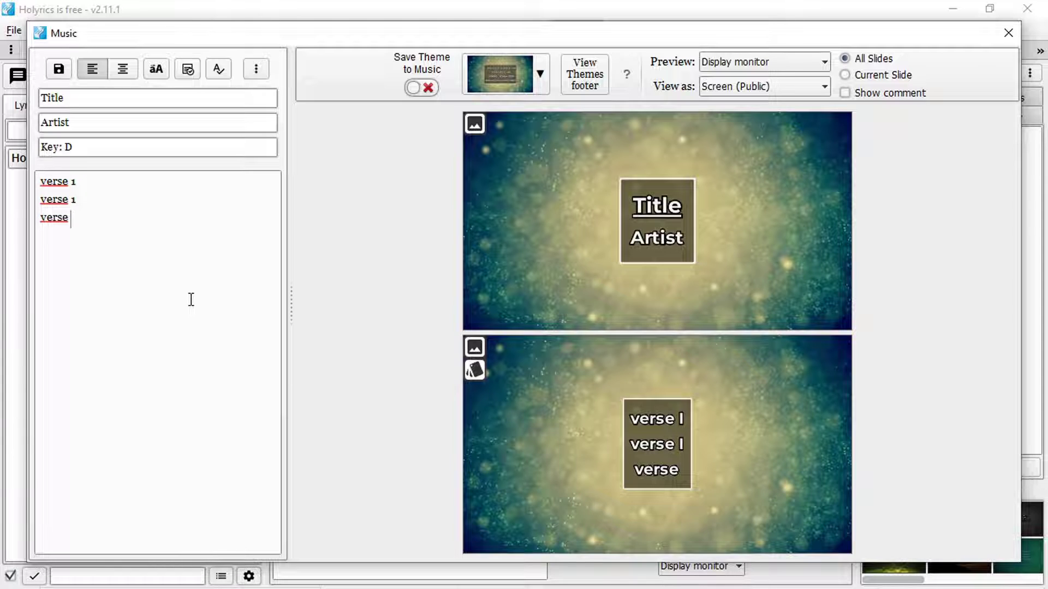
pyautogui.write('1')
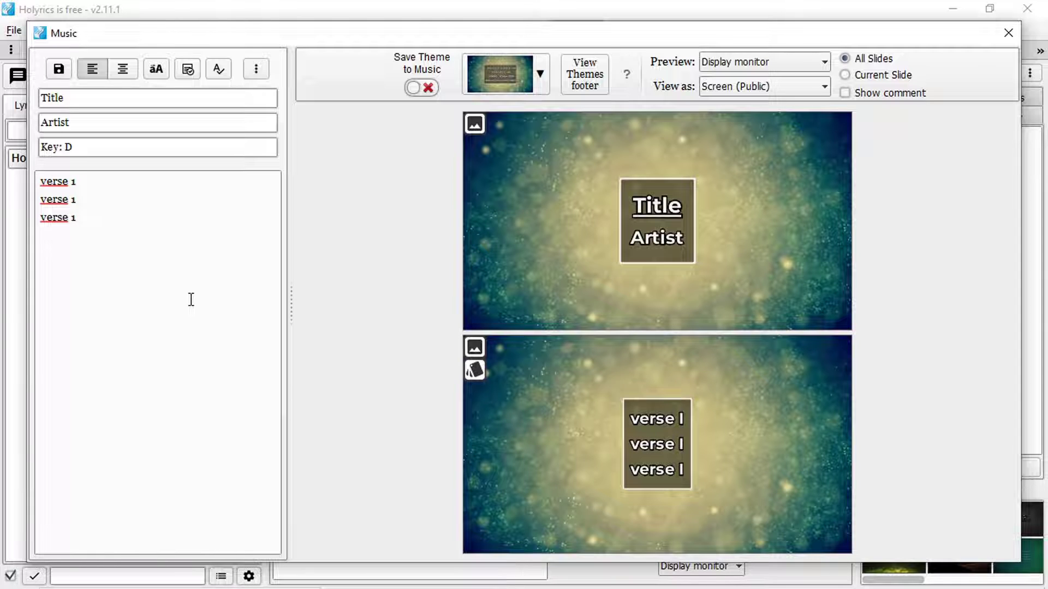
# - Add a second lyrics slide after a blank line, with two lines reading "verse 2"
pyautogui.press('Return')
pyautogui.write('verse 2')
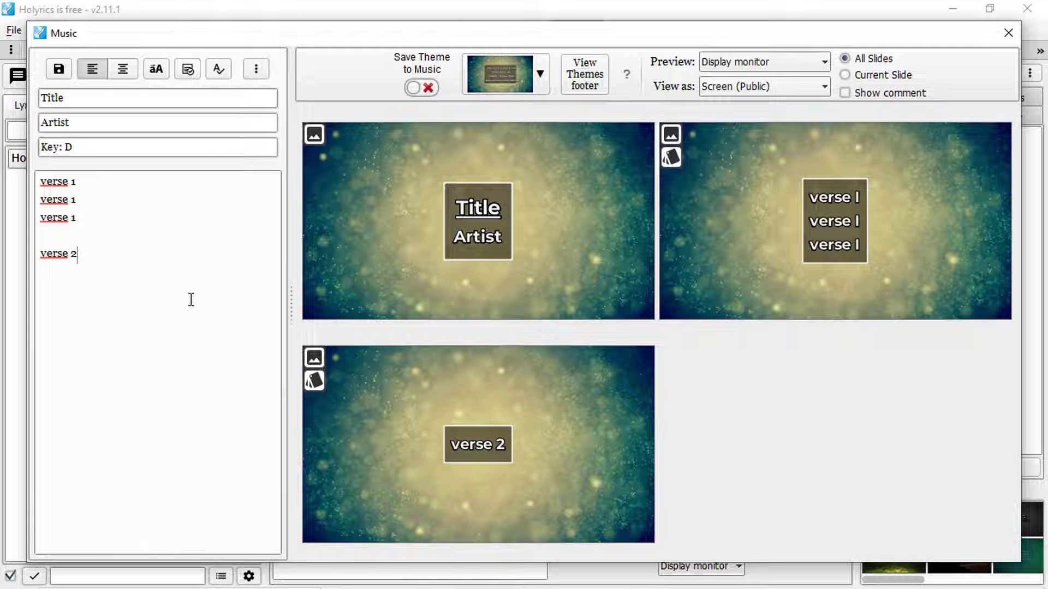
pyautogui.press('Return')
pyautogui.write('verse 2')
pyautogui.press('Return')
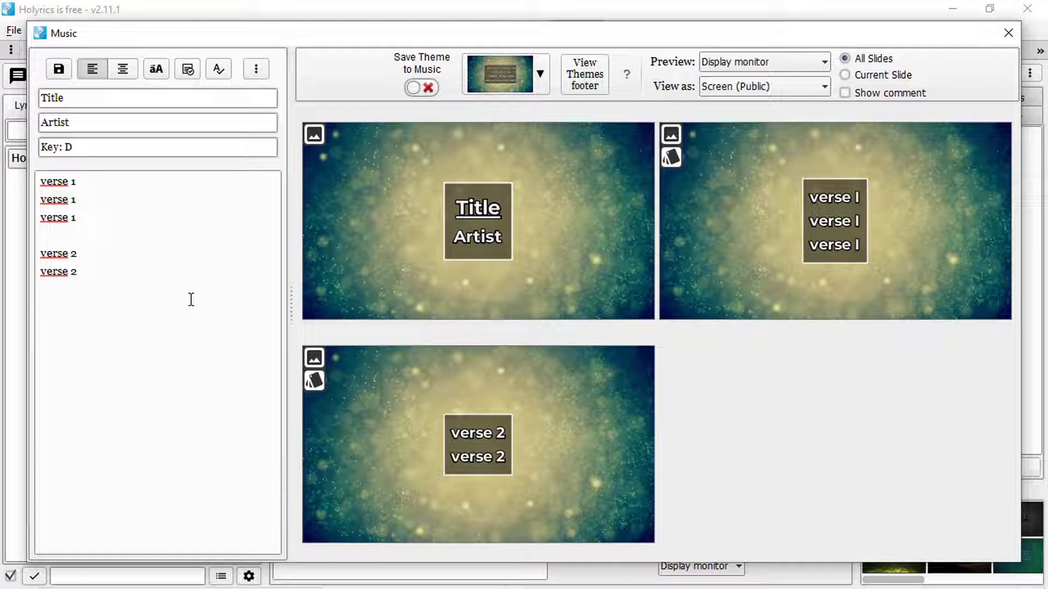
# - Add a slide with two lines reading "verse 3" and another with "verse 4", separated by blank lines
pyautogui.press('Return')
pyautogui.write('verse 3')
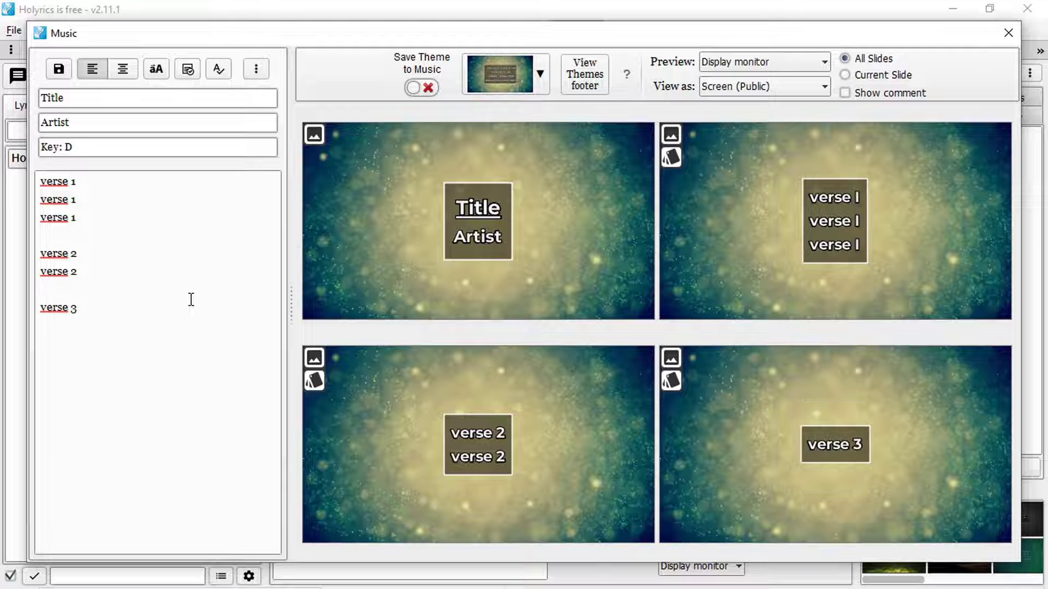
pyautogui.press('Return')
pyautogui.write('verse 3')
pyautogui.press('Return')
pyautogui.press('Return')
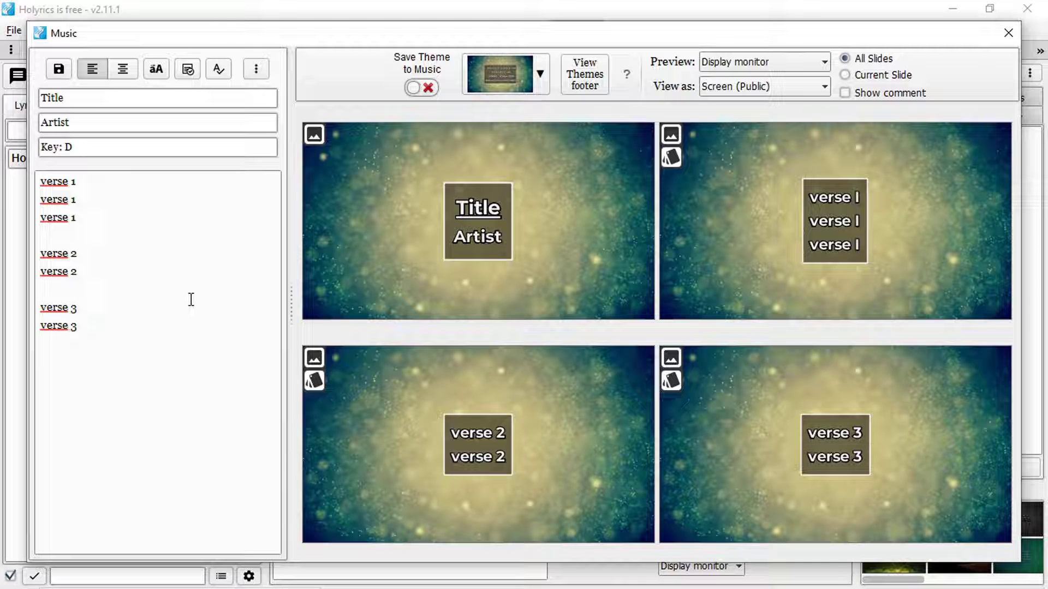
pyautogui.write('verse 4')
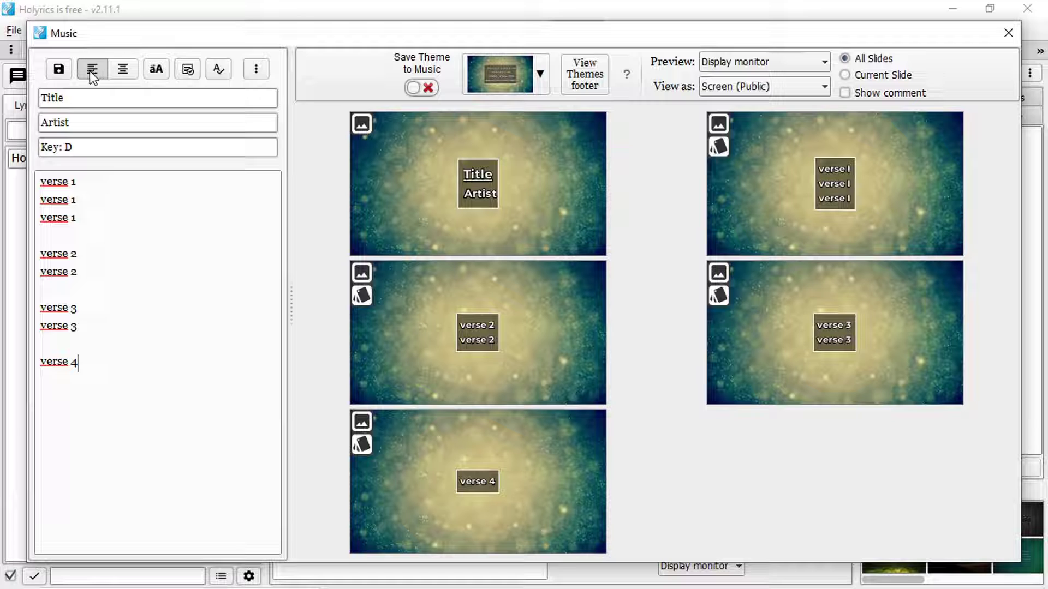
# - Center the lyrics text in the editor and select all verses
pyautogui.click(121, 72)
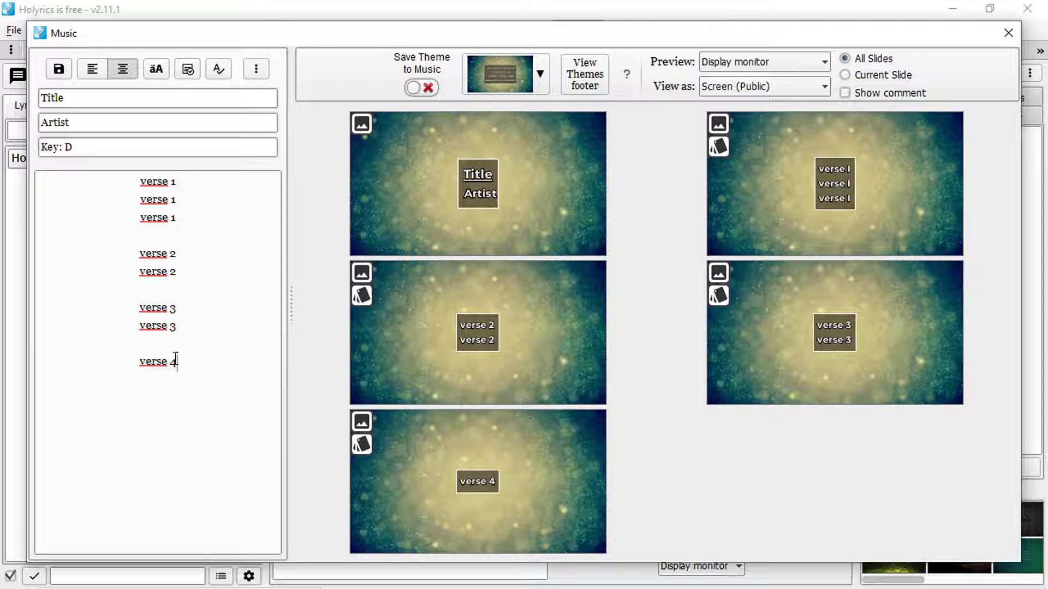
pyautogui.moveTo(175, 361); pyautogui.dragTo(100, 182)
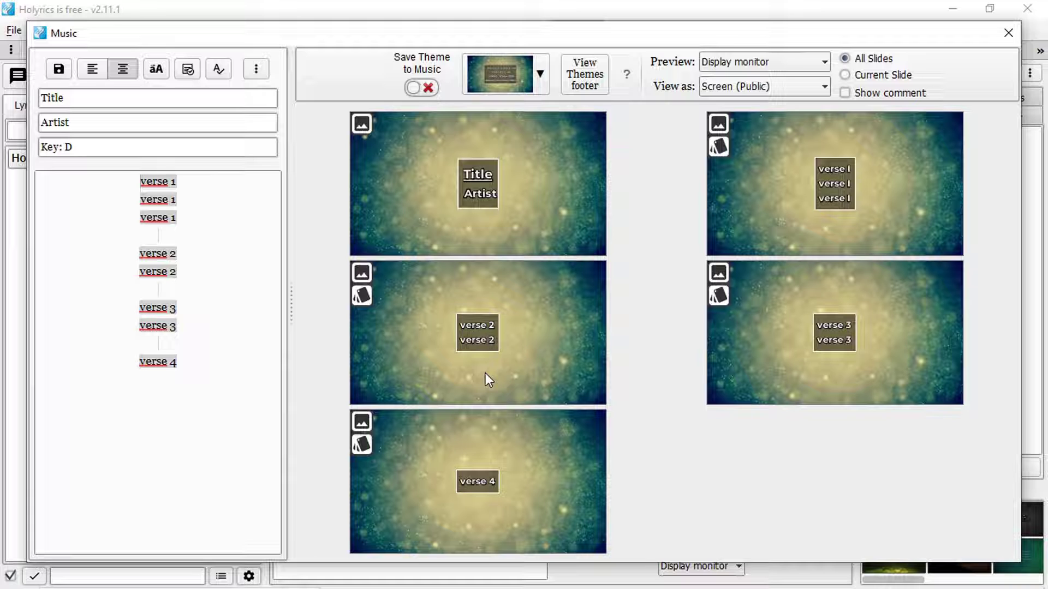
# - Change the new song's theme to Tema 5
pyautogui.click(543, 74)
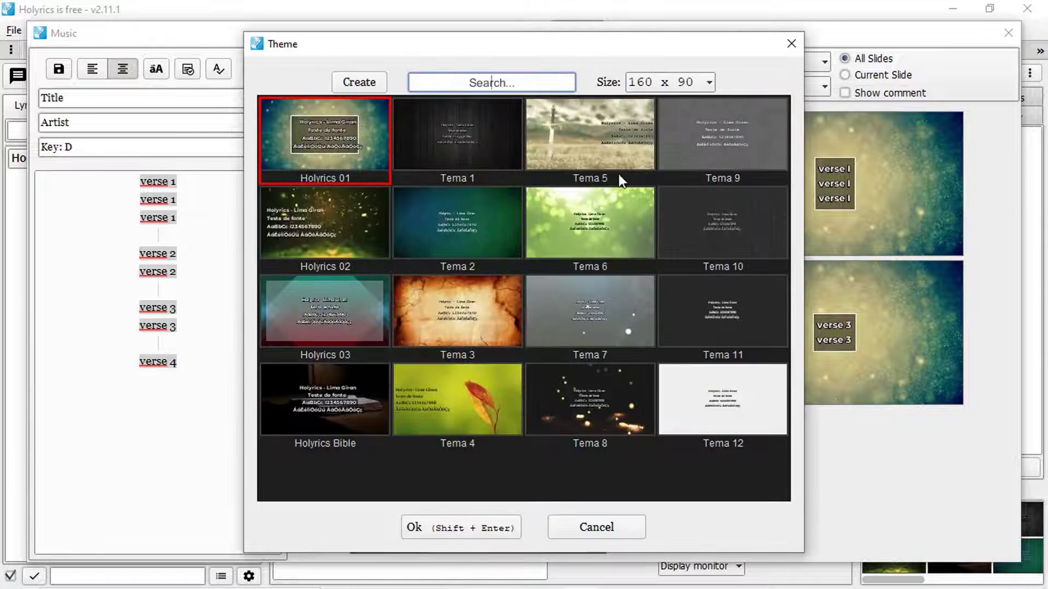
pyautogui.click(604, 136)
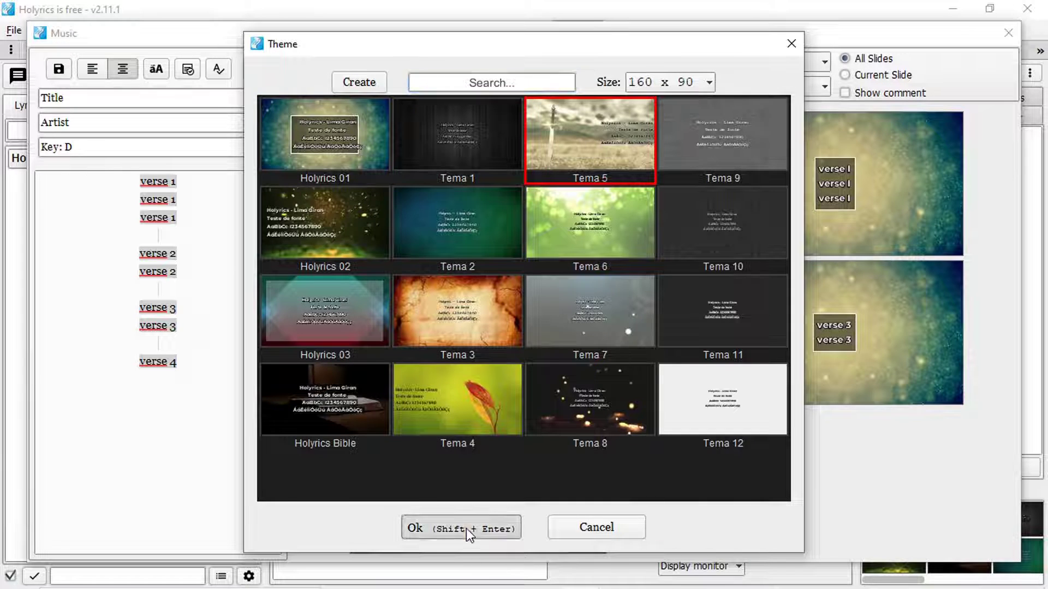
pyautogui.click(467, 527)
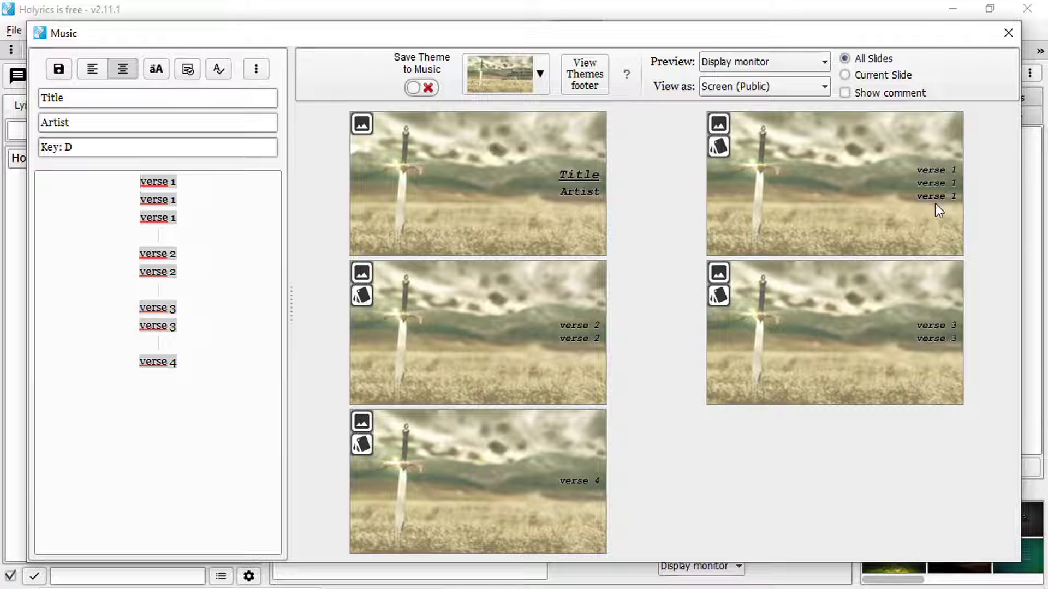
# - Change the new song's theme to Holyrics 01
pyautogui.click(529, 75)
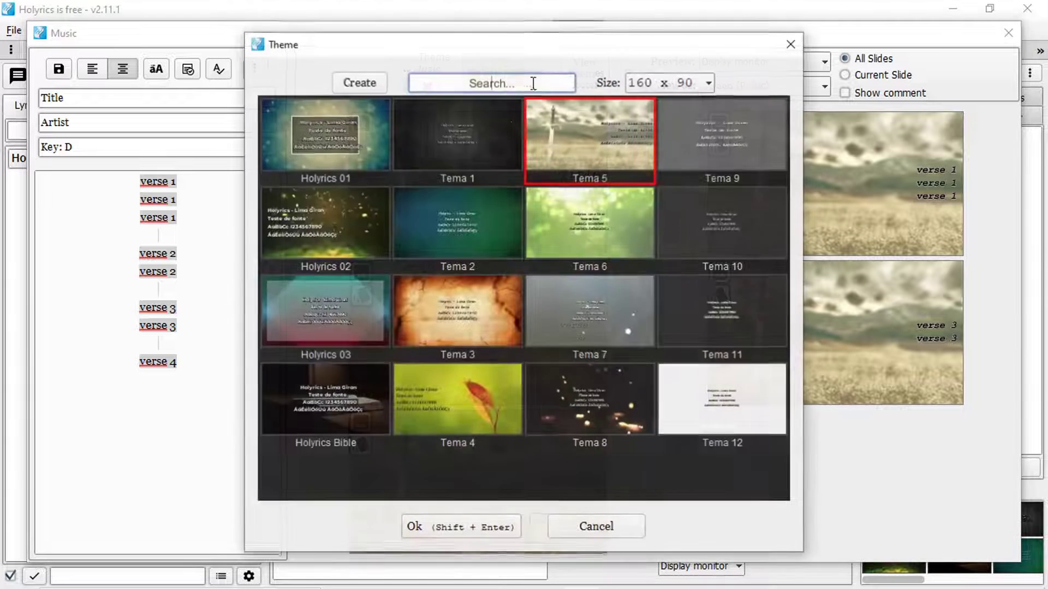
pyautogui.click(307, 155)
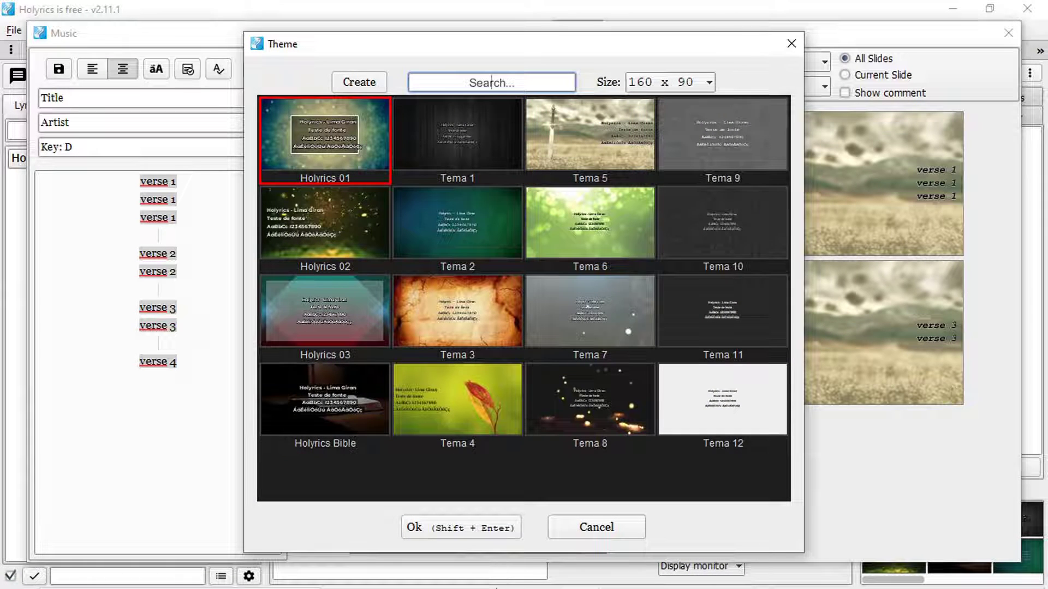
pyautogui.click(478, 528)
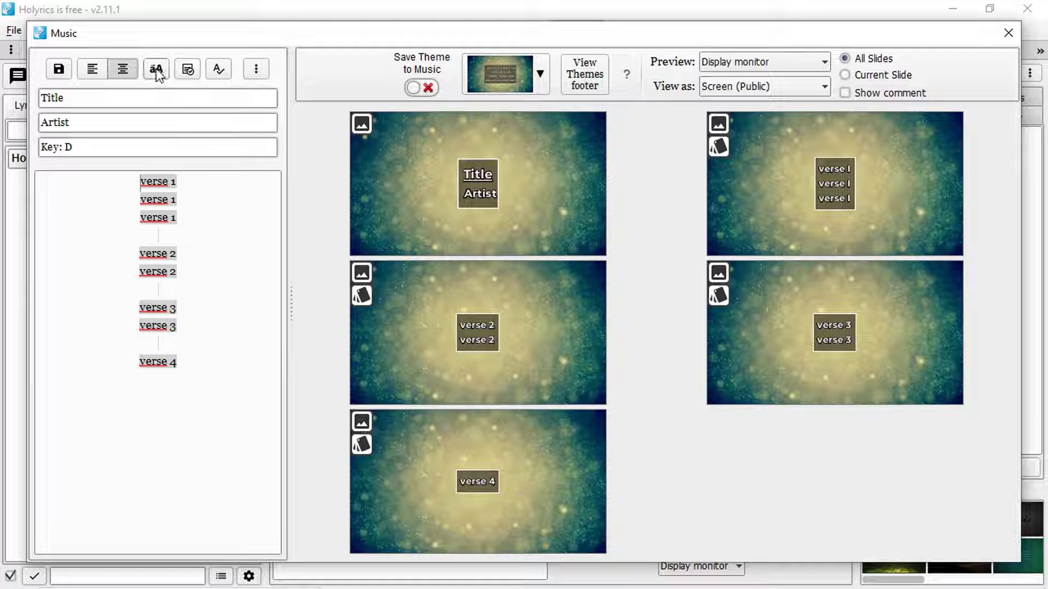
# - Left-align the lyrics in the editor and capitalize the first letter of each line
pyautogui.click(90, 70)
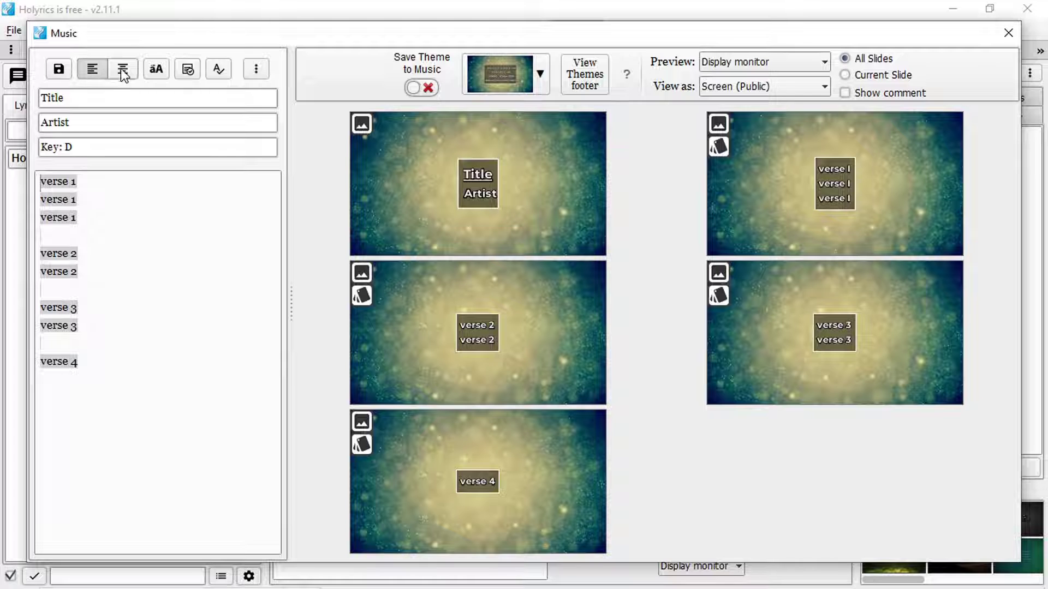
pyautogui.click(156, 71)
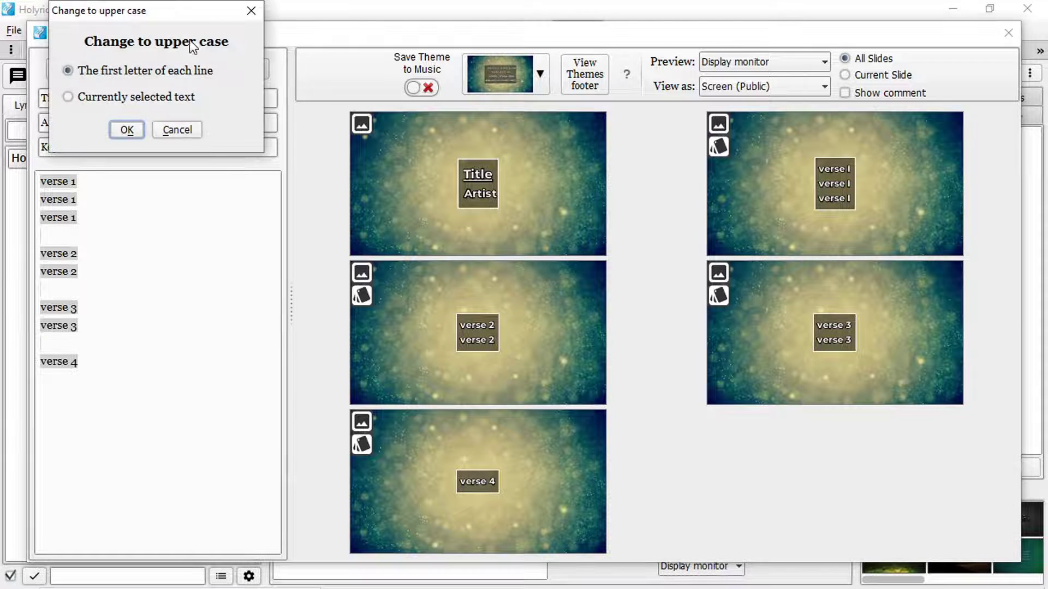
pyautogui.moveTo(173, 11); pyautogui.dragTo(333, 153)
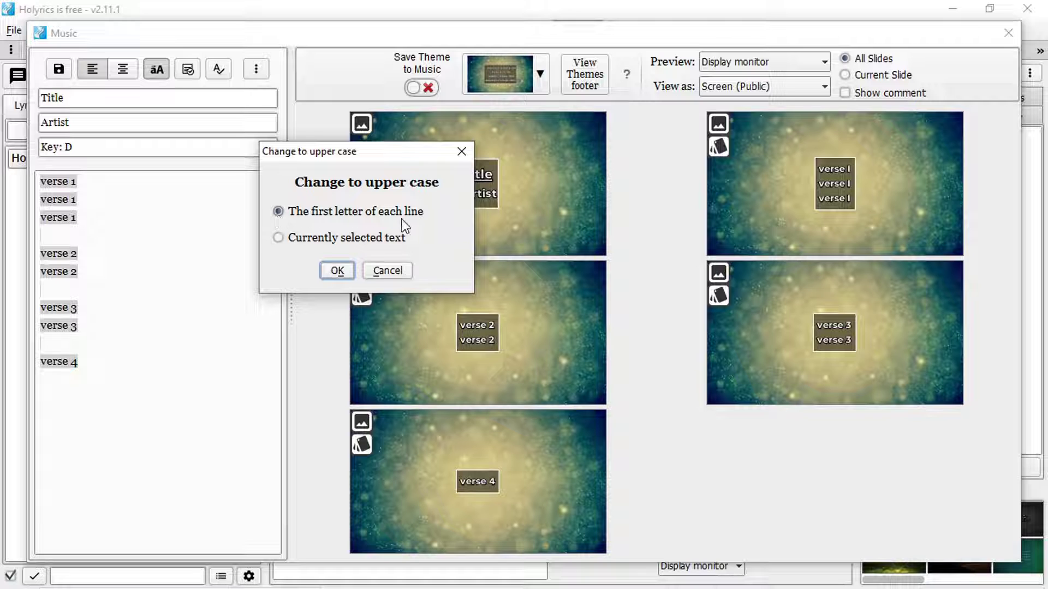
pyautogui.click(337, 270)
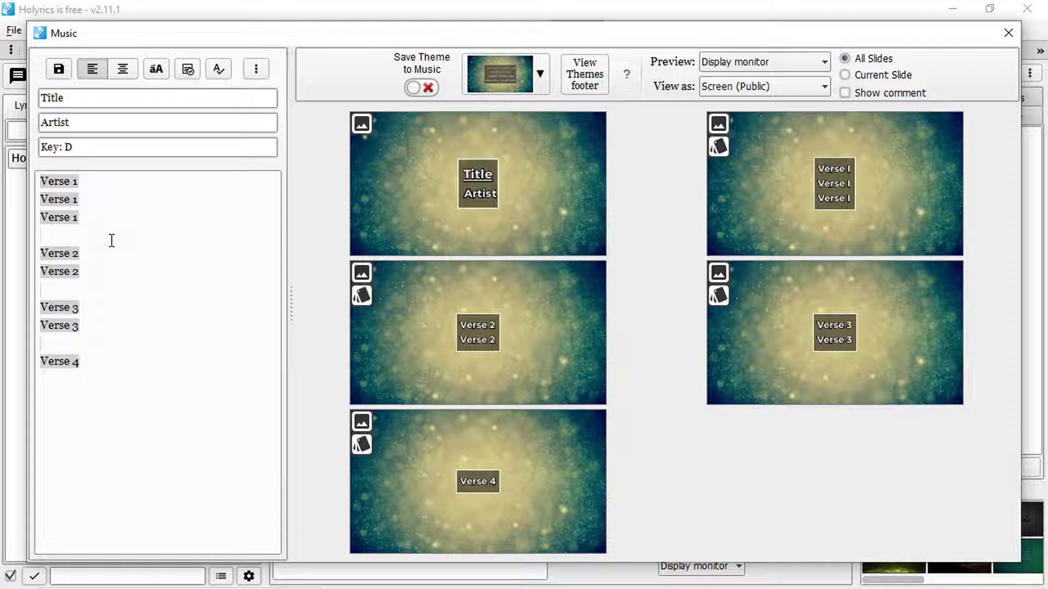
# - Convert all the selected lyrics to upper case
pyautogui.click(163, 67)
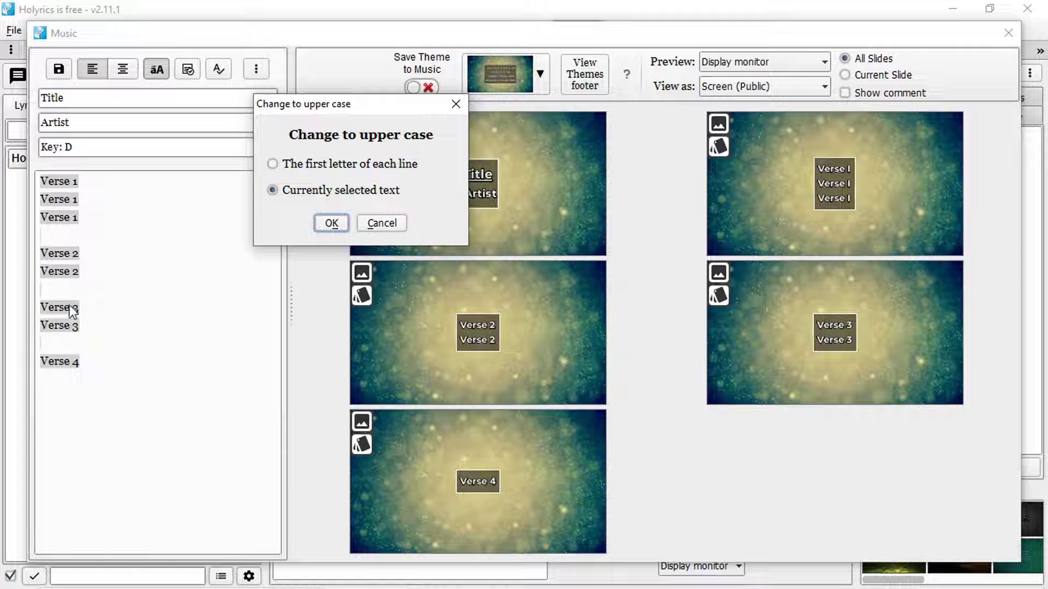
pyautogui.click(331, 223)
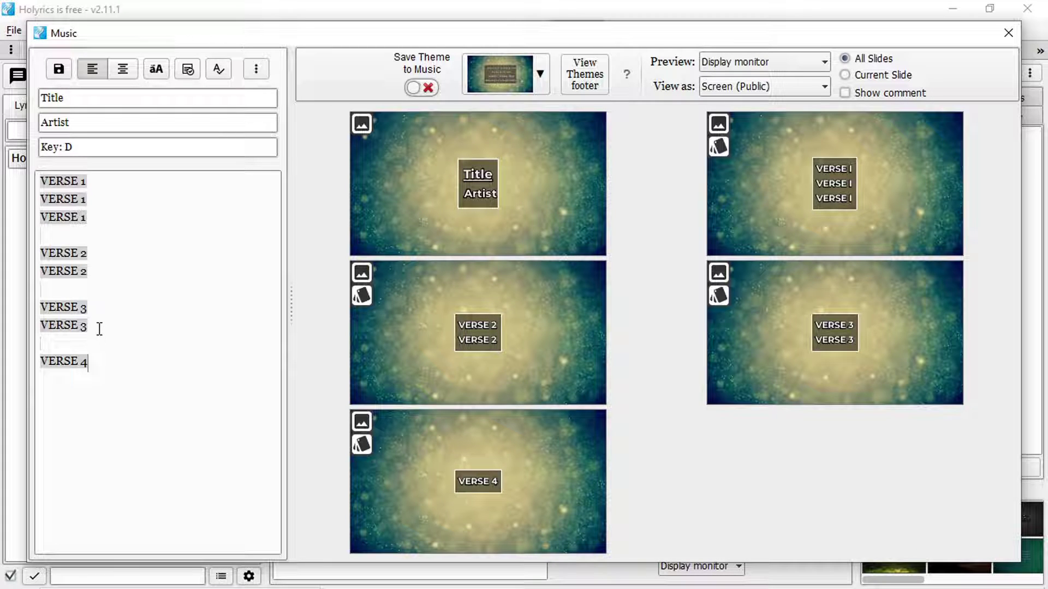
pyautogui.moveTo(99, 329); pyautogui.dragTo(30, 304)
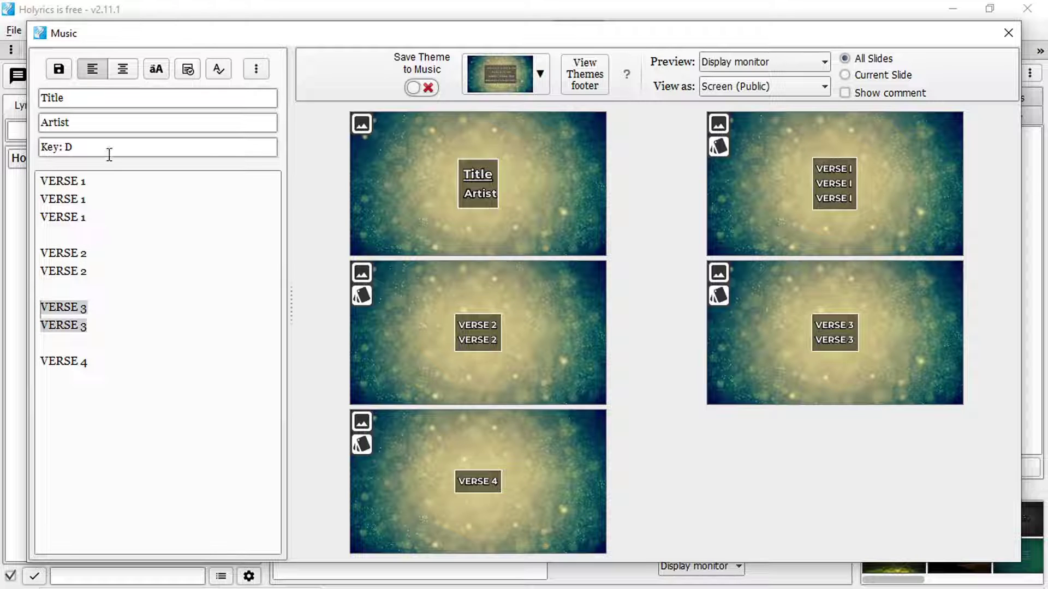
pyautogui.click(156, 69)
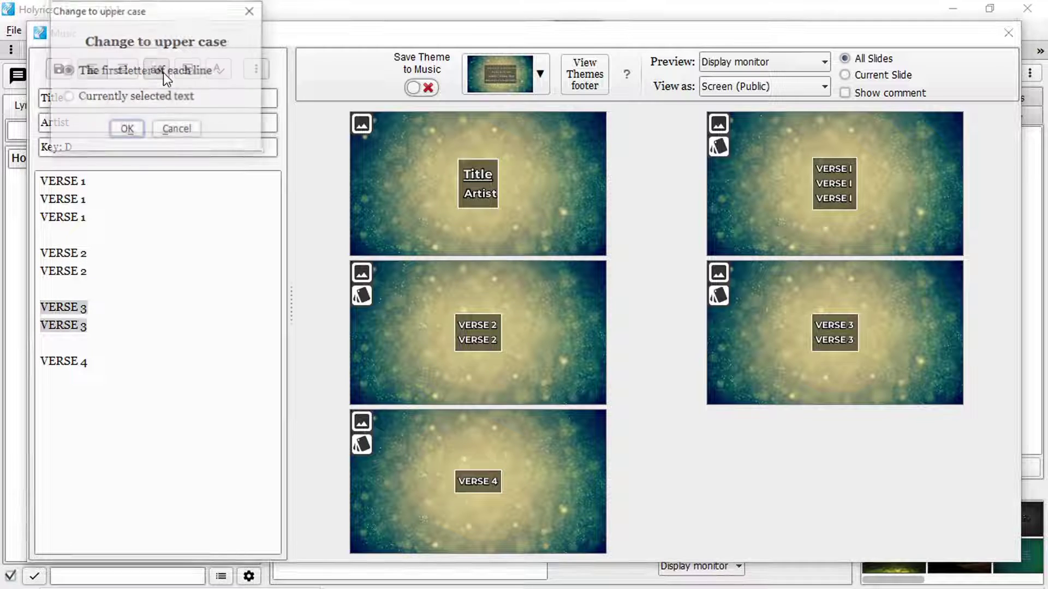
pyautogui.click(172, 131)
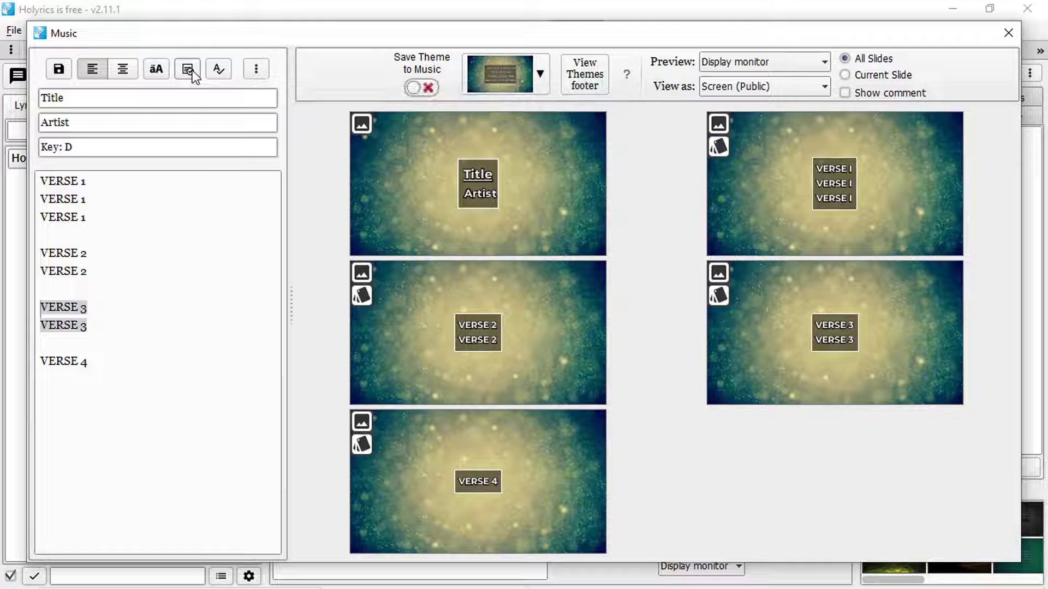
# - Add a comma after the first "VERSE 1" line and a period after the second, and strip the line-end punctuation from the lyrics
pyautogui.click(109, 181)
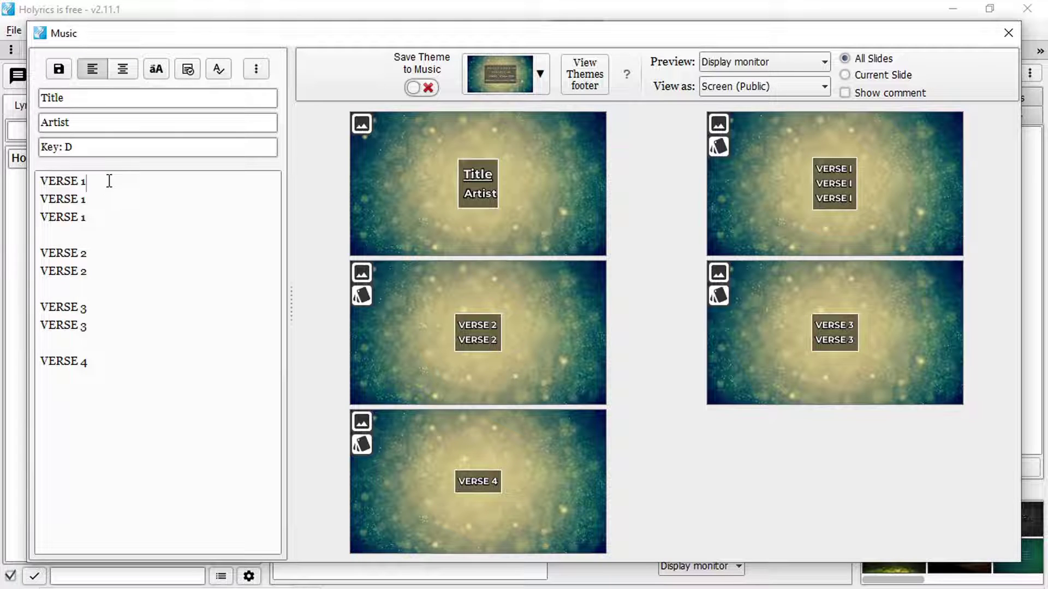
pyautogui.write(',')
pyautogui.click(104, 199)
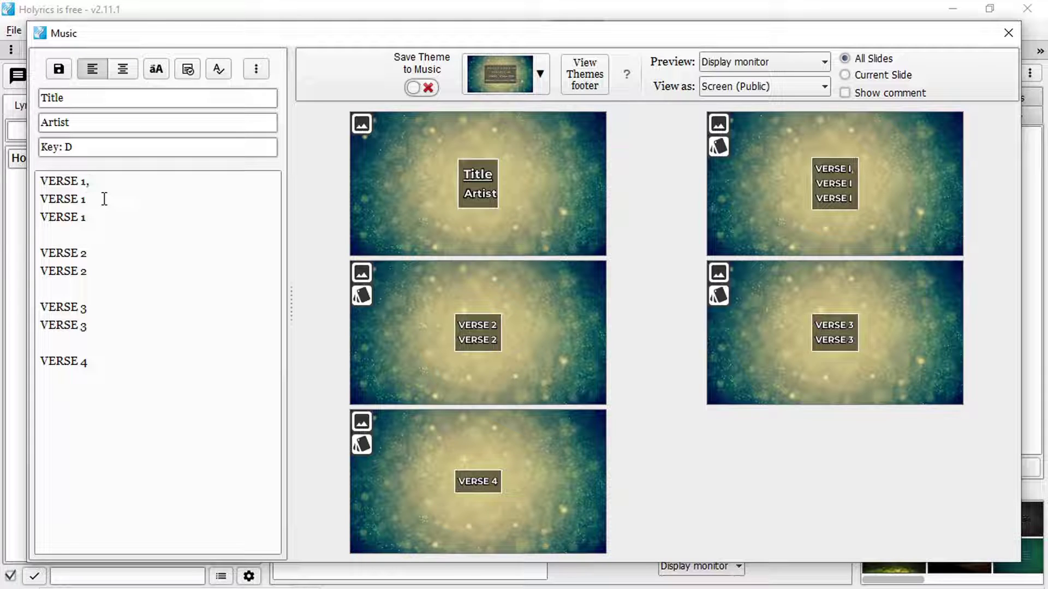
pyautogui.write('.')
pyautogui.click(187, 70)
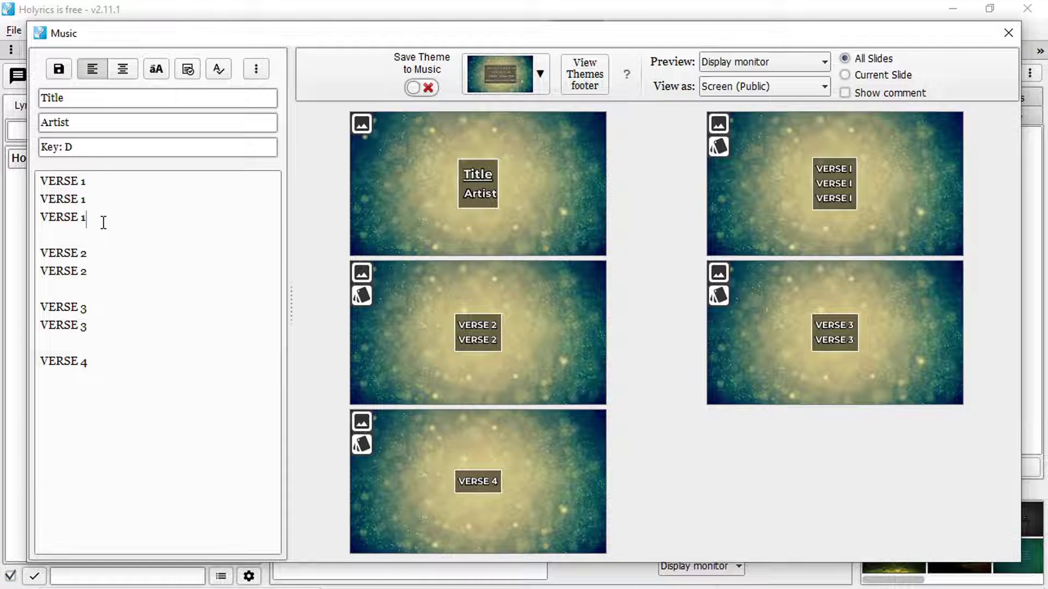
pyautogui.click(101, 180)
pyautogui.click(97, 215)
# - Review the spell check settings and the additional editing options for the lyrics
pyautogui.click(218, 70)
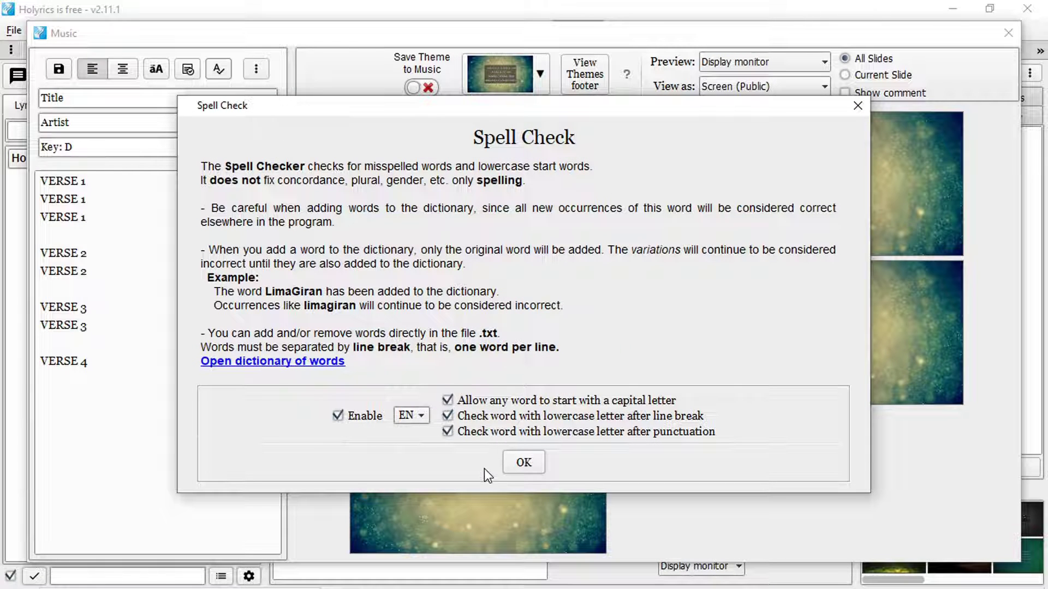
pyautogui.click(863, 106)
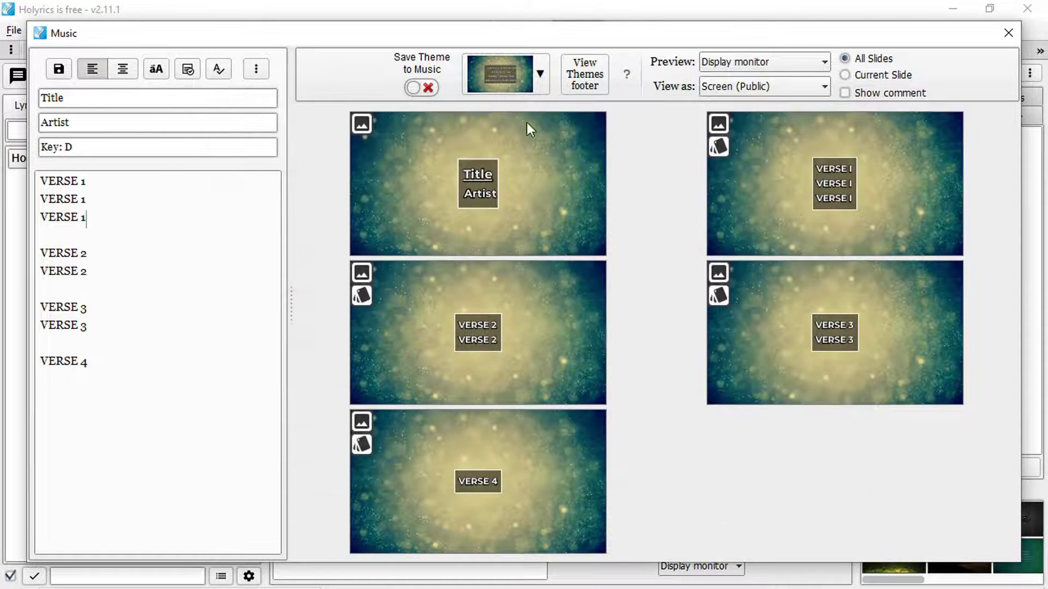
pyautogui.click(262, 72)
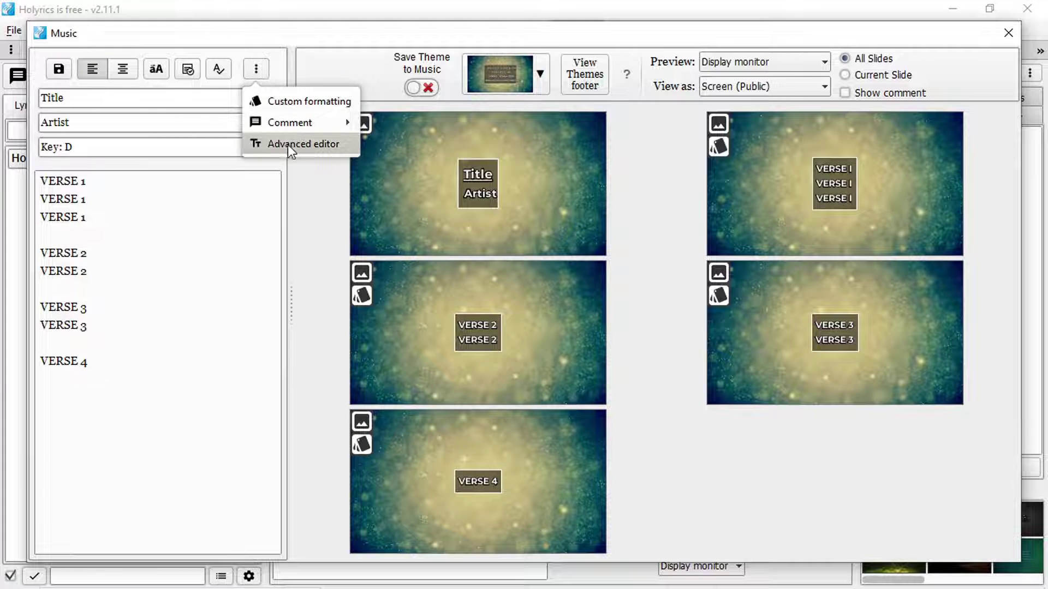
pyautogui.click(297, 106)
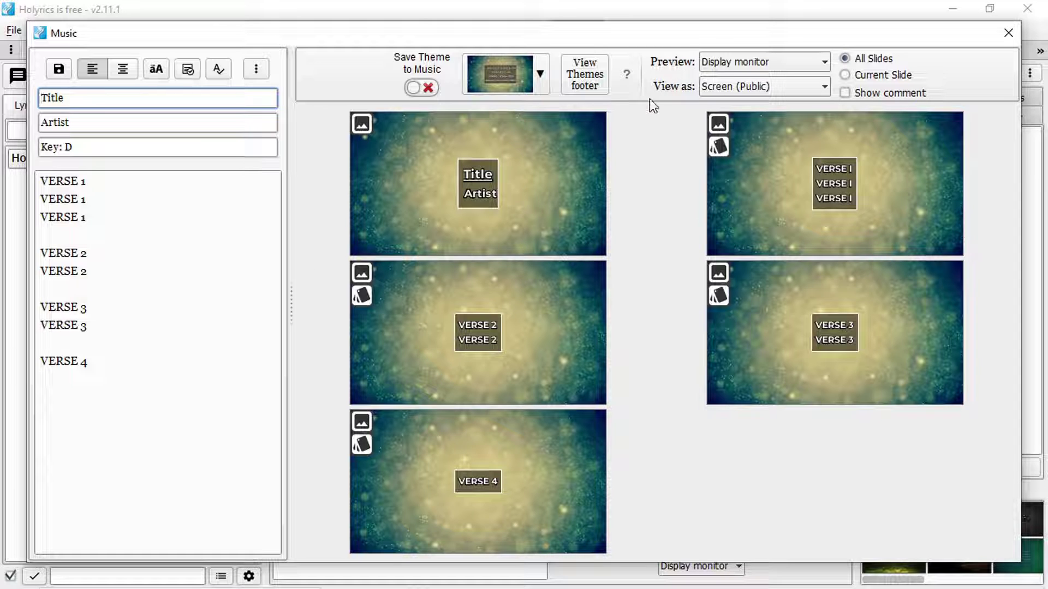
# - Preview the slides in Widescreen and Standard format, and compare the current-slide view with the all-slides view
pyautogui.click(768, 66)
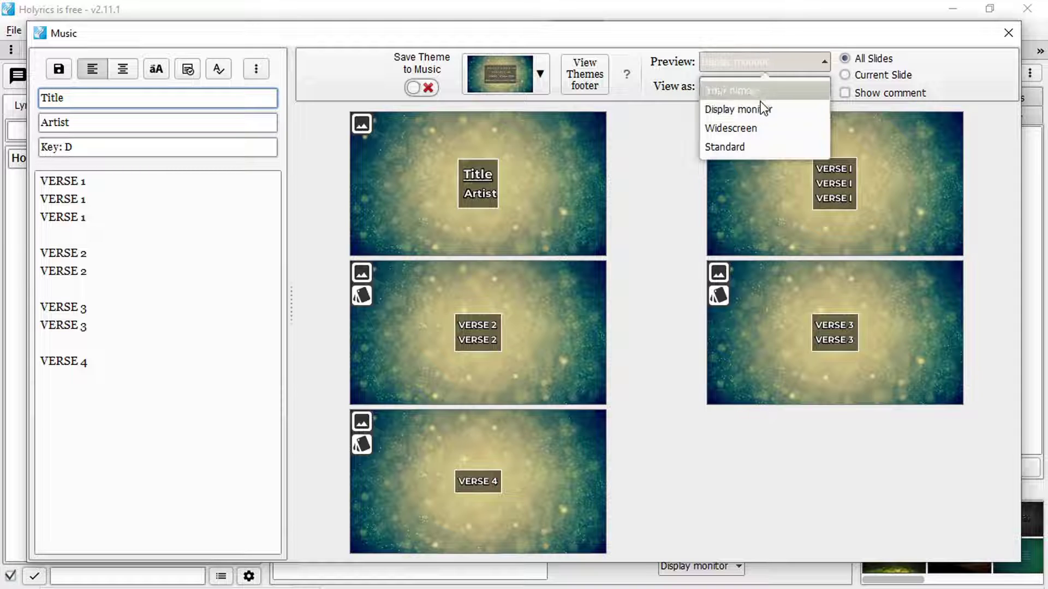
pyautogui.click(763, 131)
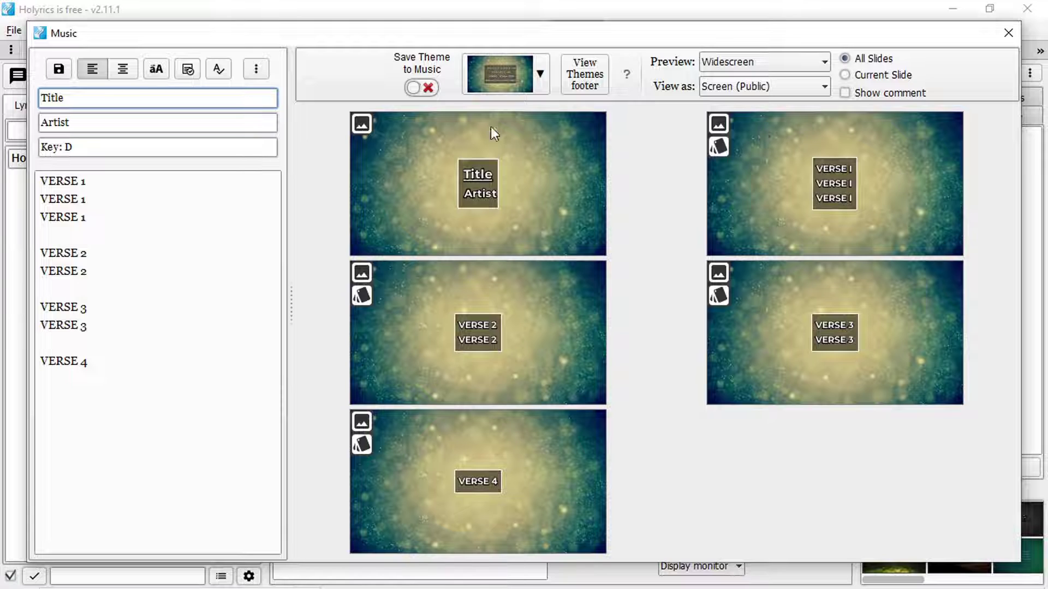
pyautogui.click(761, 63)
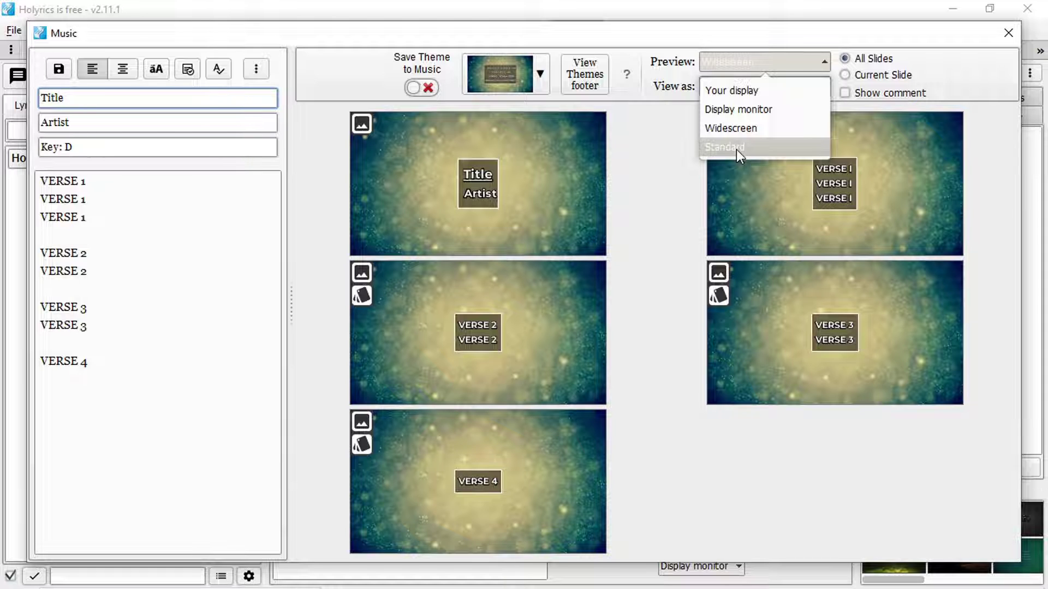
pyautogui.click(735, 150)
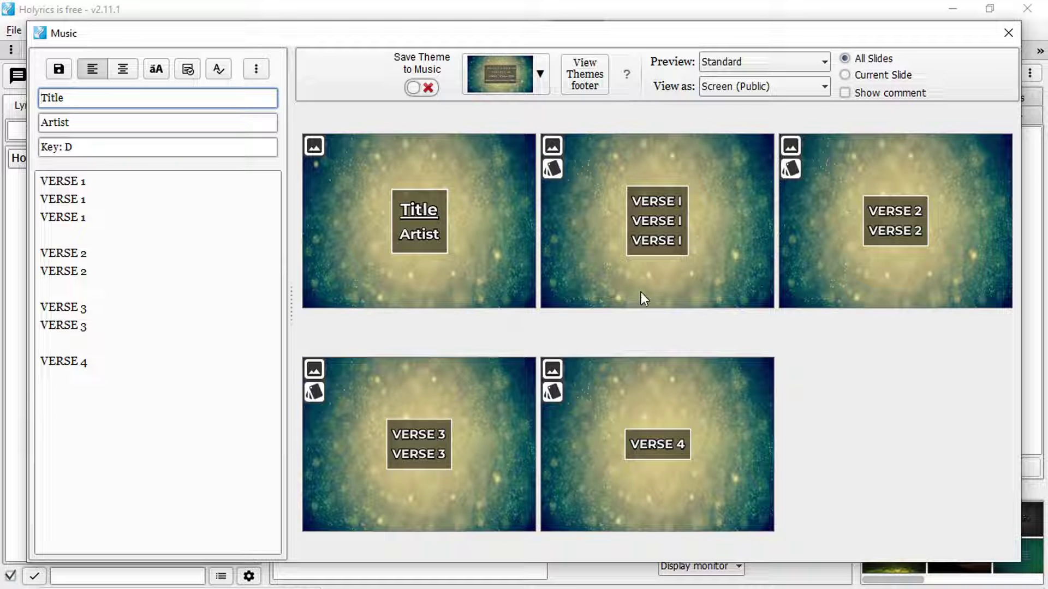
pyautogui.click(844, 75)
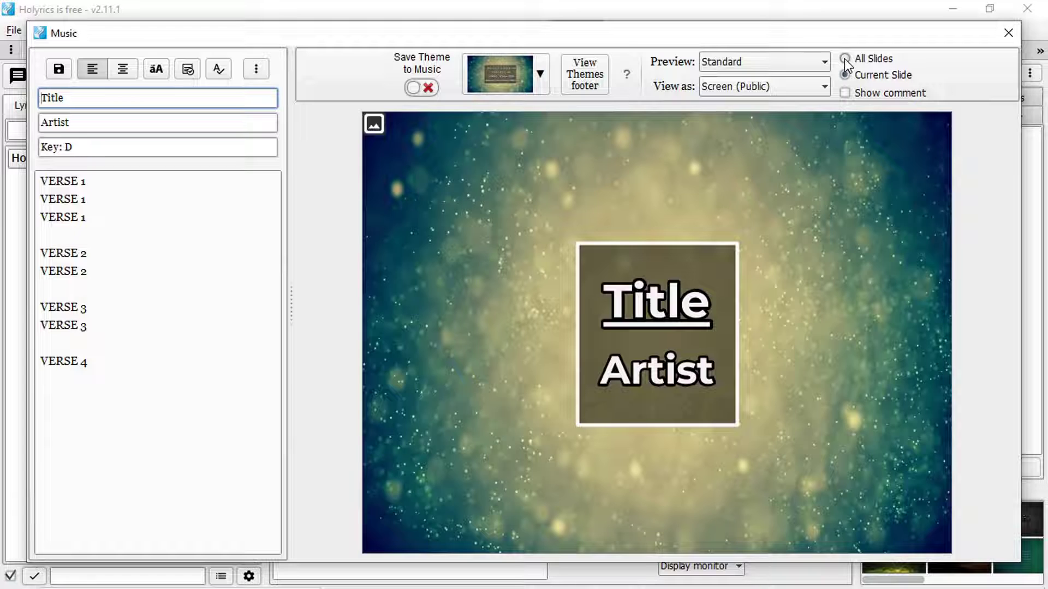
pyautogui.click(844, 58)
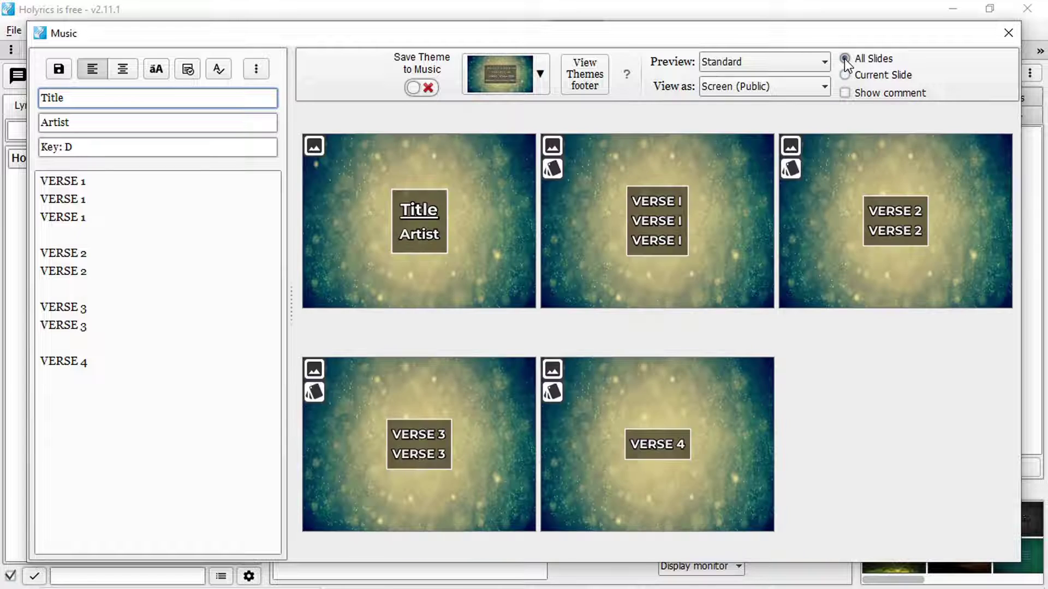
# - Toggle comment display in the slide preview and save the new song
pyautogui.click(845, 92)
pyautogui.click(59, 69)
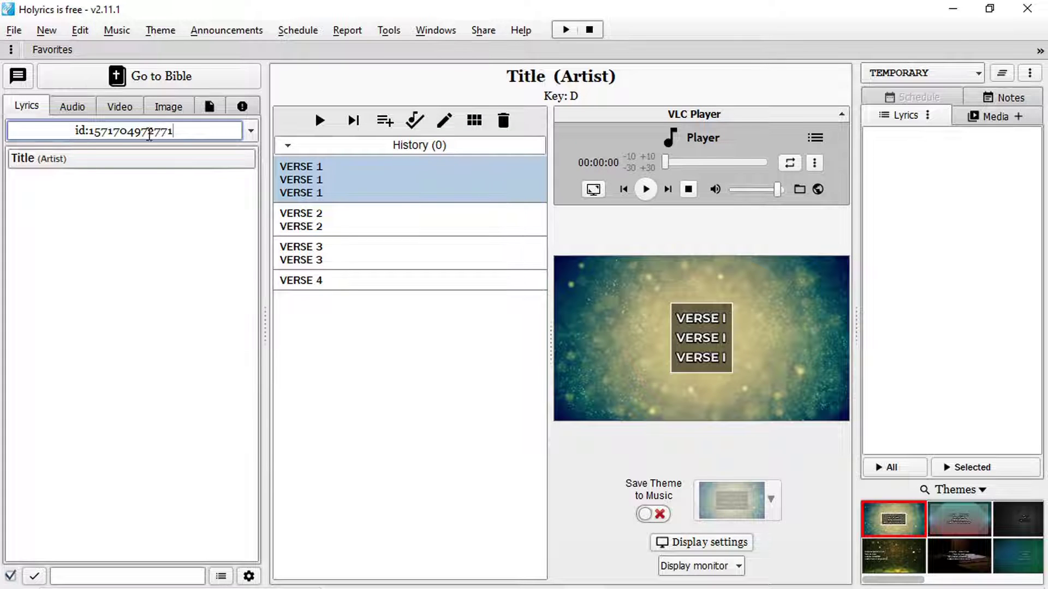
# - Clear the song ID from the lyrics search so the whole song library is listed
pyautogui.moveTo(176, 132); pyautogui.dragTo(90, 135)
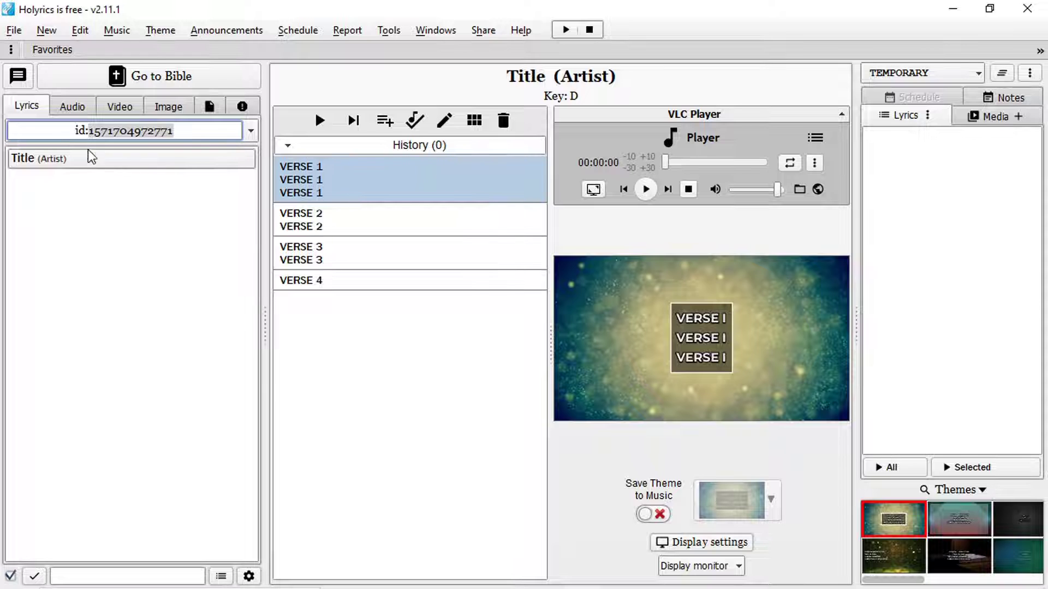
pyautogui.click(172, 131)
pyautogui.tripleClick(173, 131)
pyautogui.click(173, 131)
pyautogui.tripleClick(172, 132)
pyautogui.press('BackSpace')
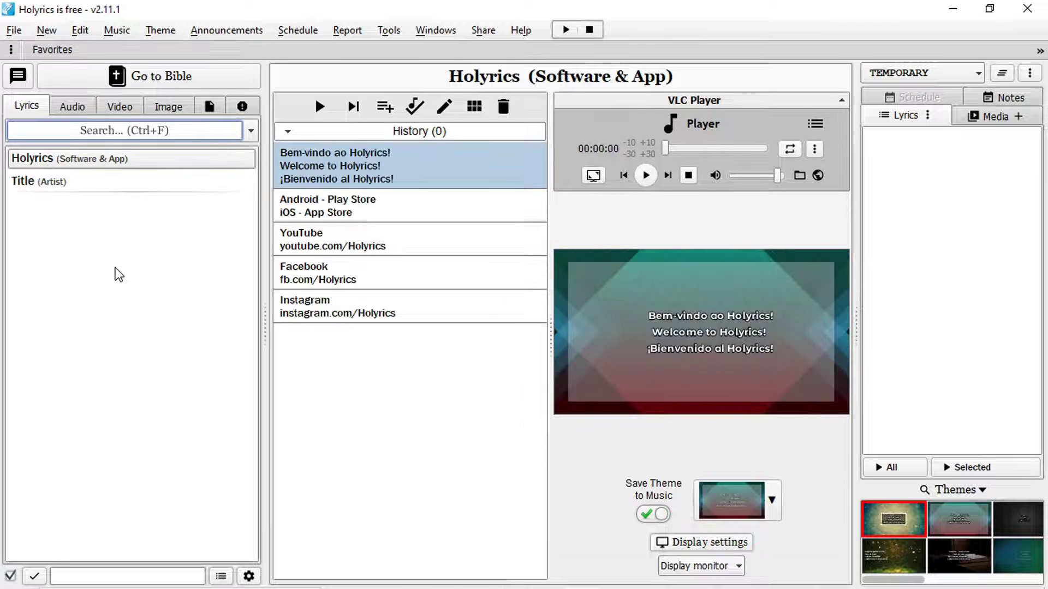
# - View the Holyrics sample song and select the new song "Title" in the lyrics list
pyautogui.click(42, 177)
pyautogui.click(39, 161)
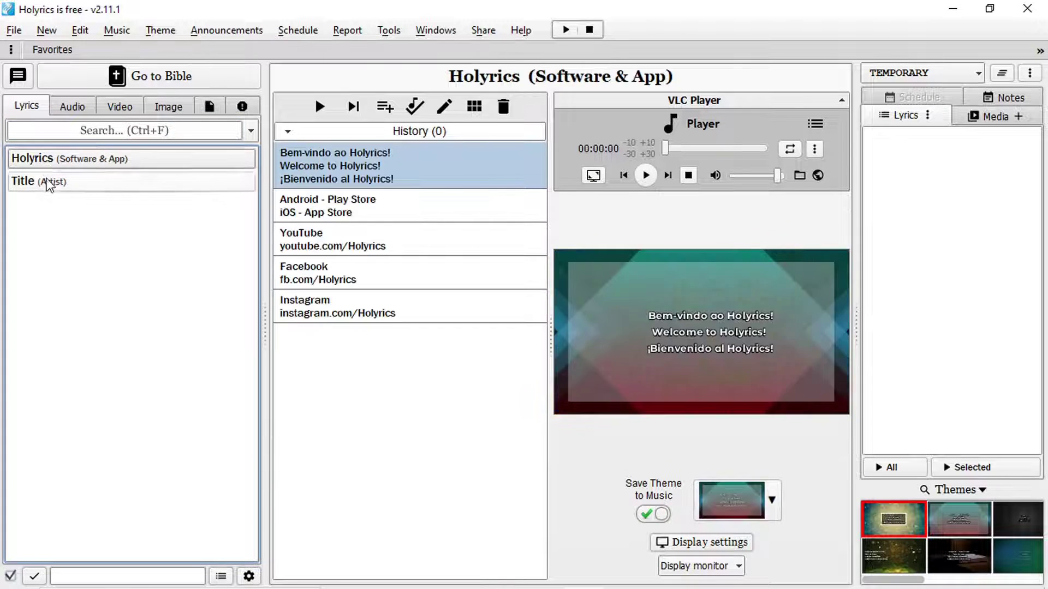
pyautogui.click(45, 183)
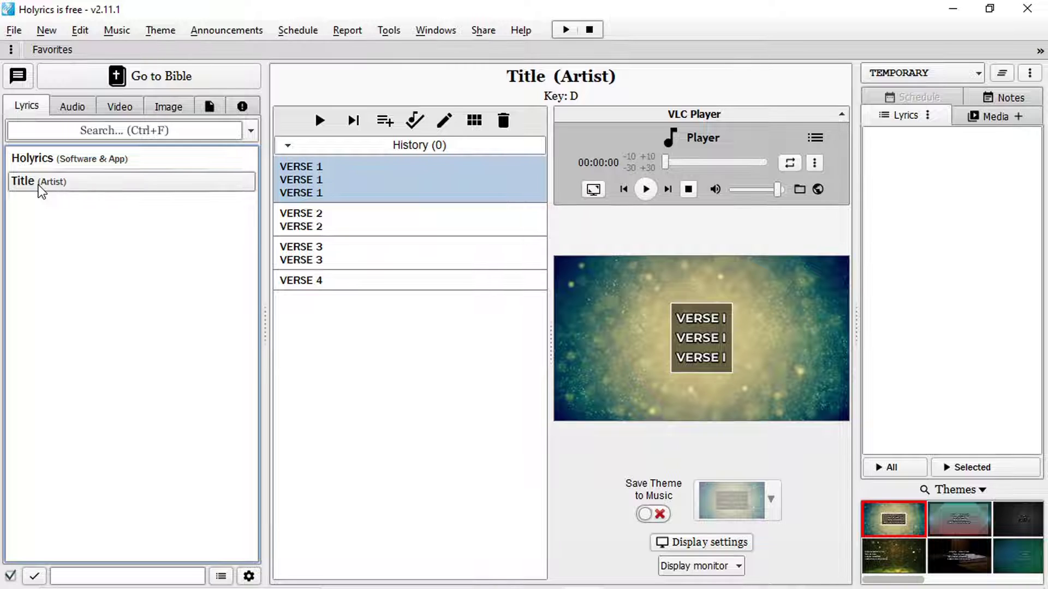
# - View the music database search and close it without searching
pyautogui.click(117, 31)
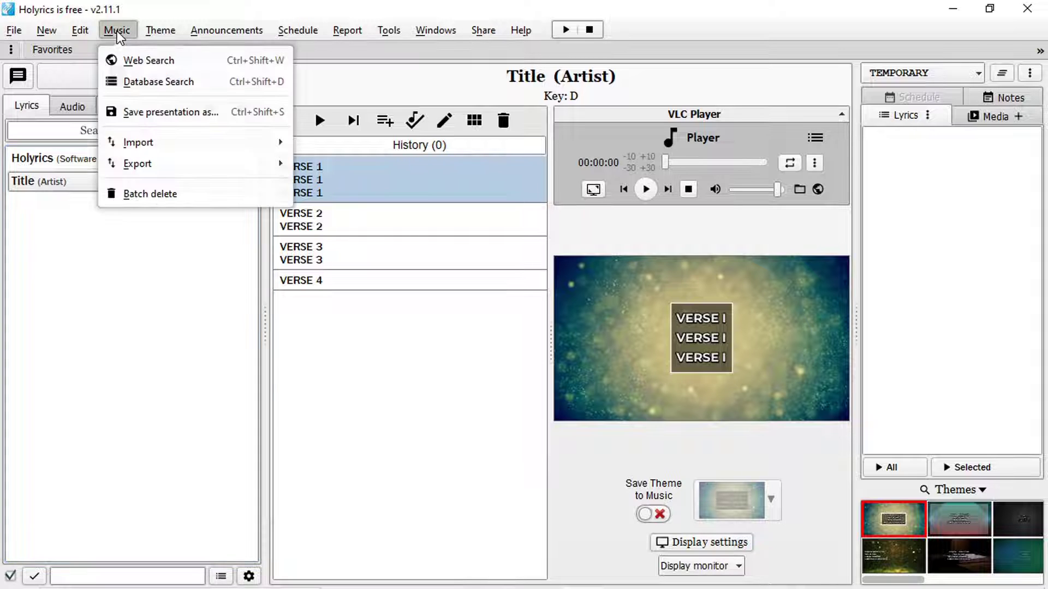
pyautogui.click(146, 84)
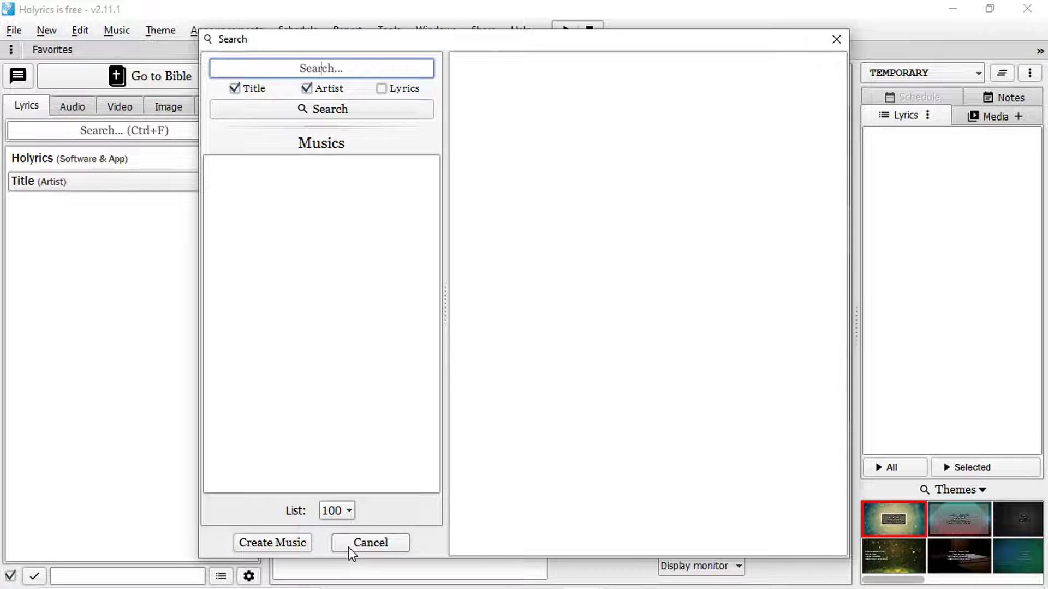
pyautogui.click(371, 543)
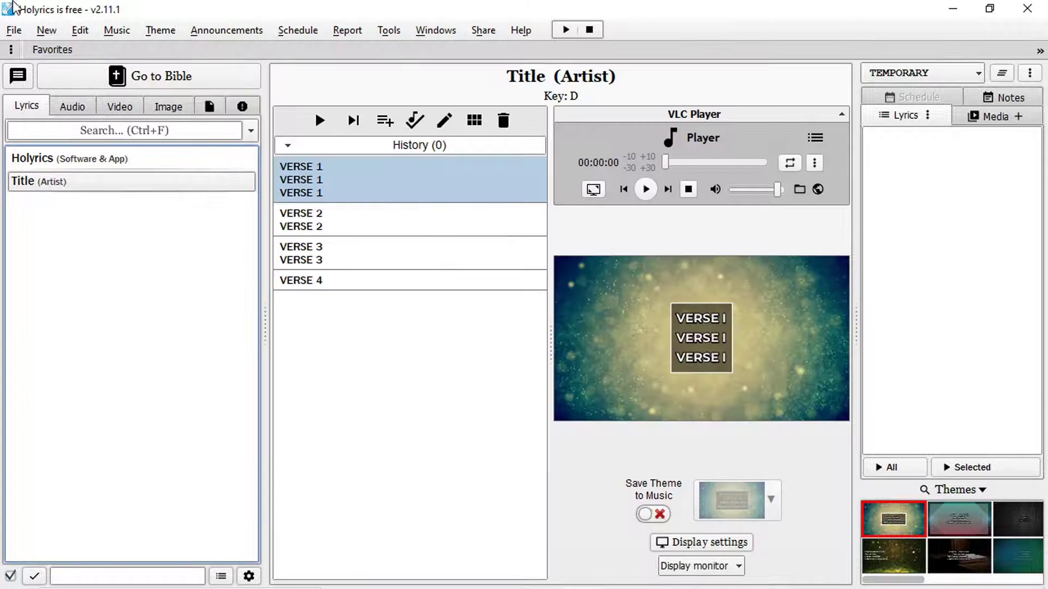
pyautogui.click(16, 30)
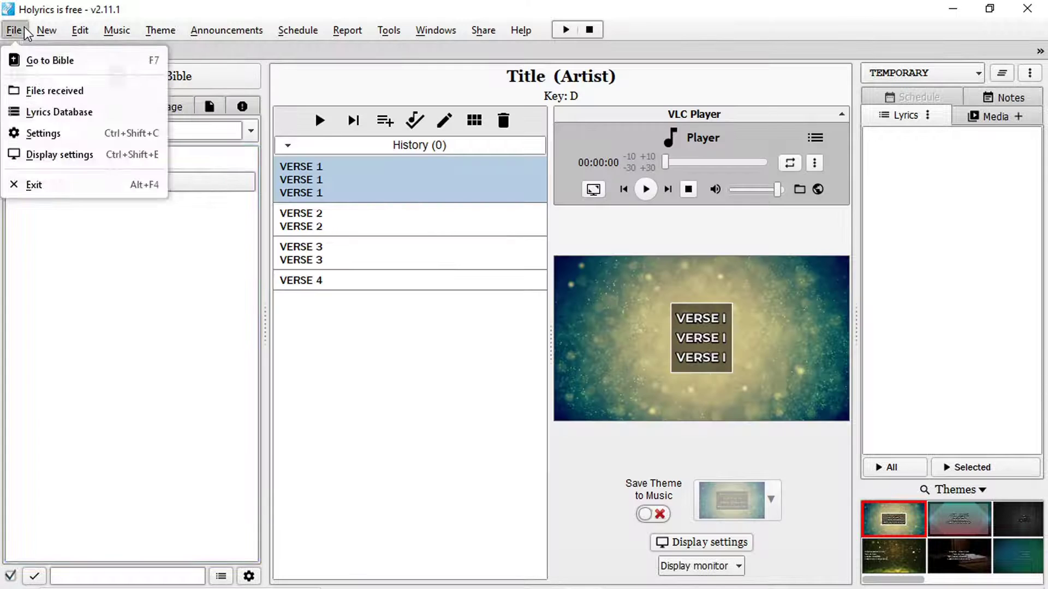
pyautogui.click(26, 32)
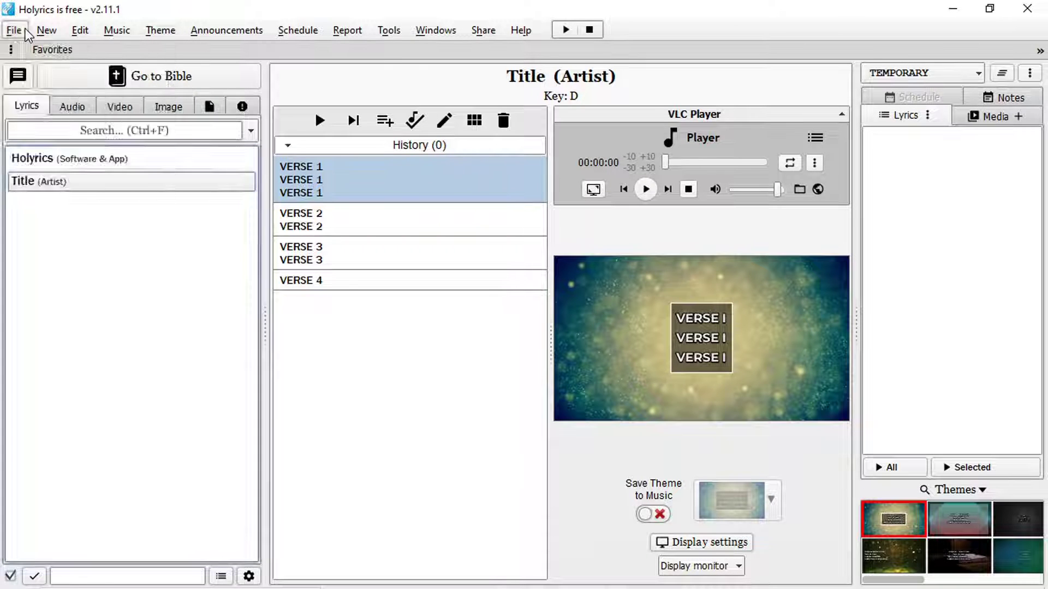
# - View the English artists available for batch music import and close the import without choosing any songs
pyautogui.click(25, 32)
pyautogui.click(45, 112)
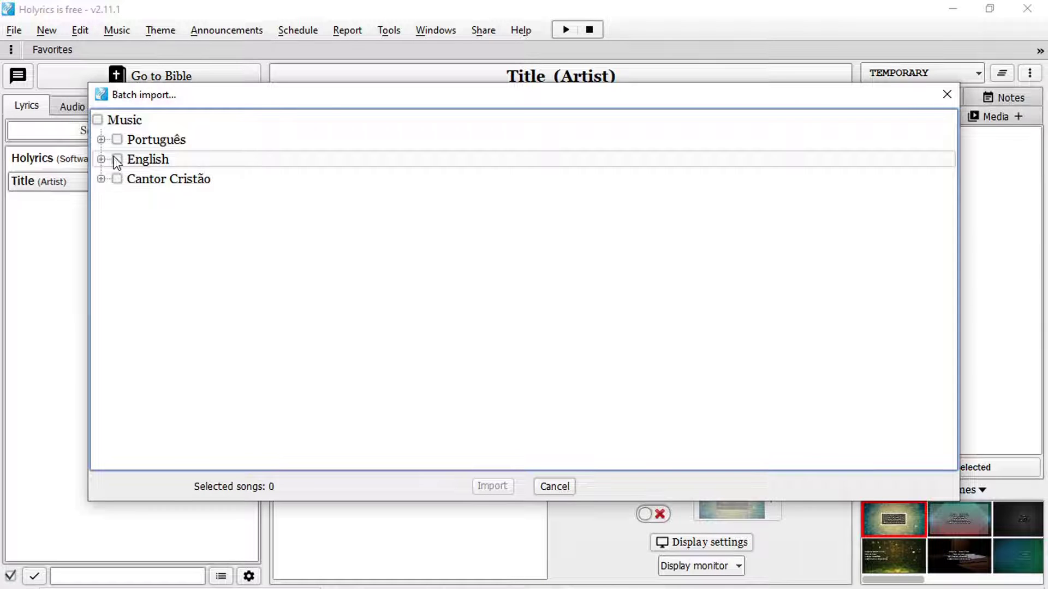
pyautogui.click(100, 158)
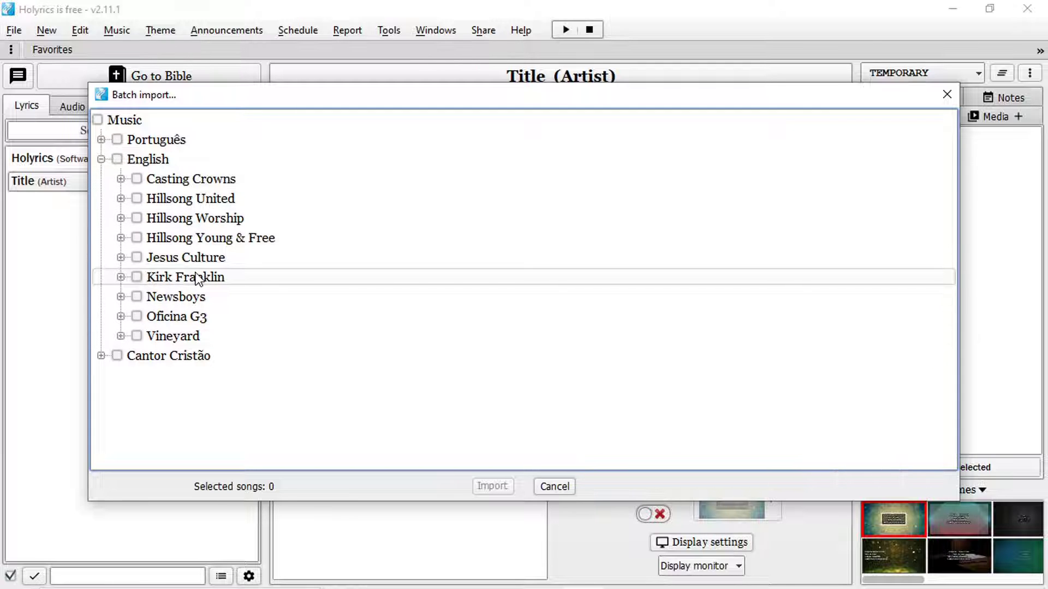
pyautogui.click(947, 94)
# - Search the music database by title and artist for "Hillsong" and create a song from "All About You" by Hillsong United
pyautogui.click(117, 30)
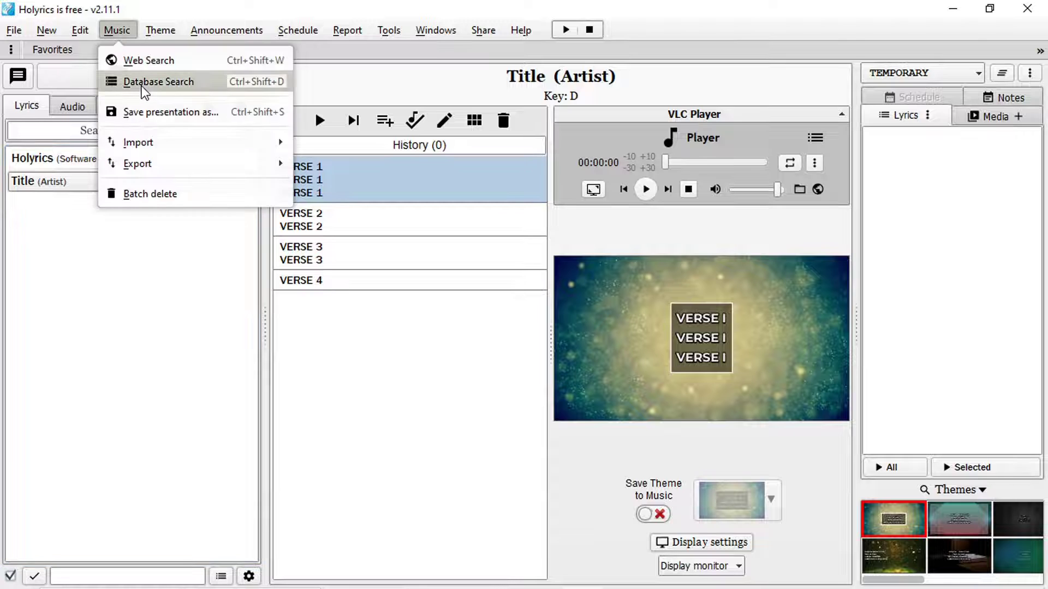
pyautogui.click(143, 82)
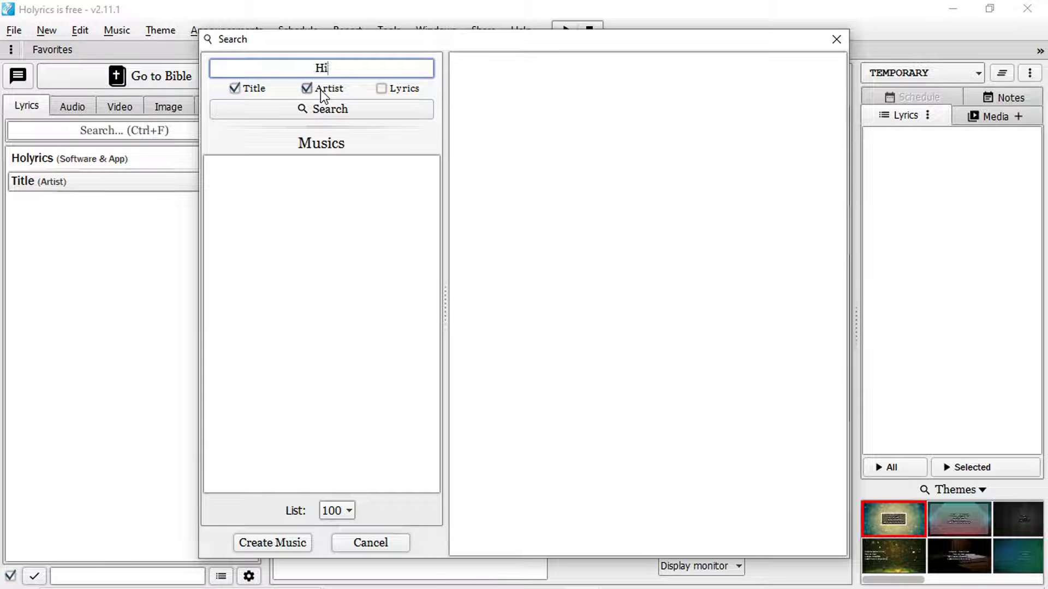
pyautogui.write('Hillsong')
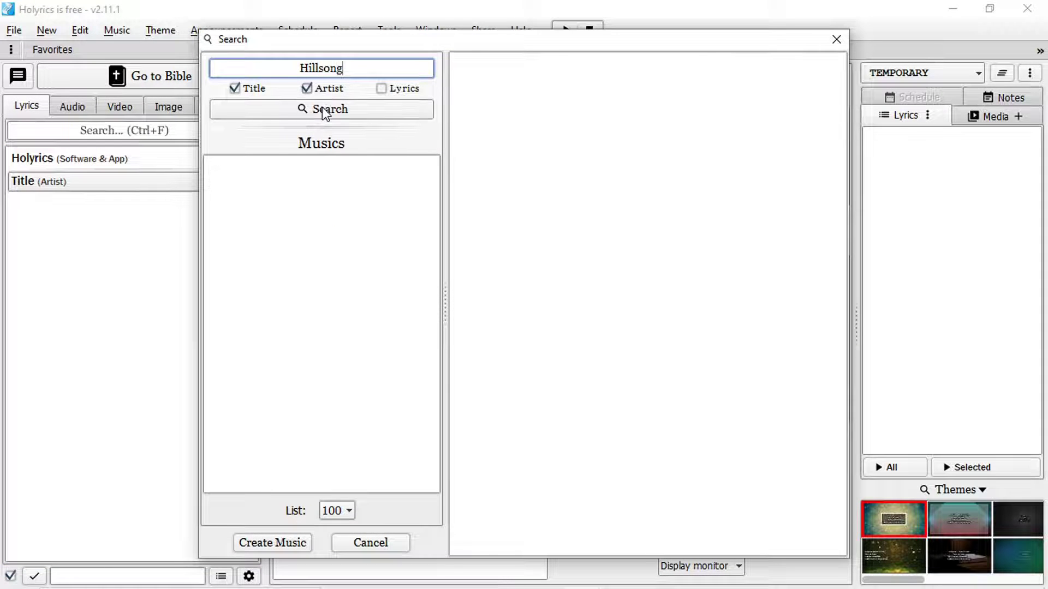
pyautogui.click(322, 107)
pyautogui.moveTo(433, 186)
pyautogui.mouseDown()
pyautogui.moveTo(426, 461)
pyautogui.moveTo(428, 186)
pyautogui.mouseUp()
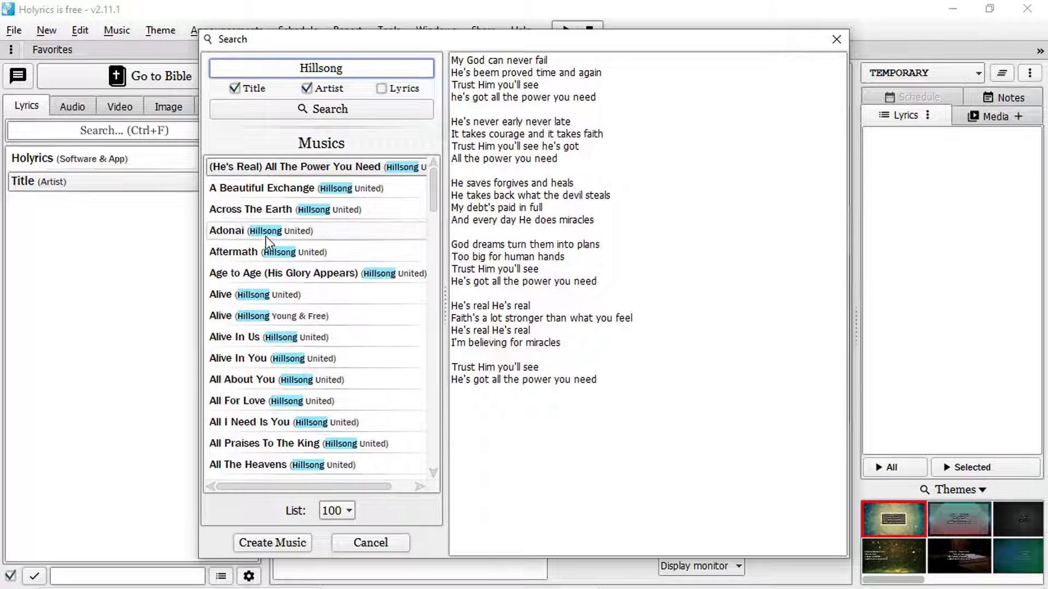
pyautogui.click(289, 379)
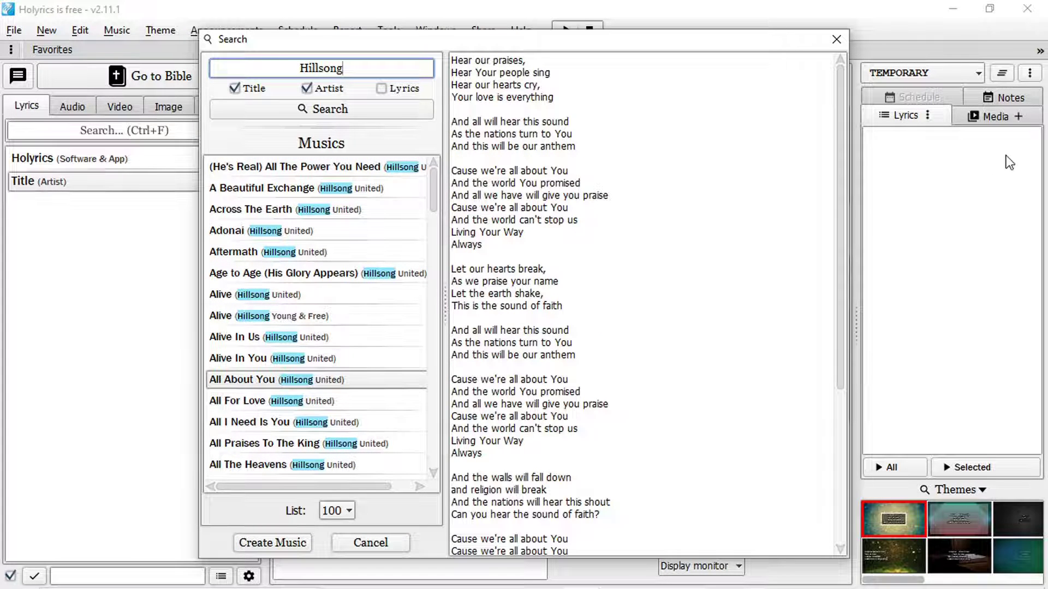
pyautogui.moveTo(843, 174); pyautogui.dragTo(796, 174)
pyautogui.click(290, 542)
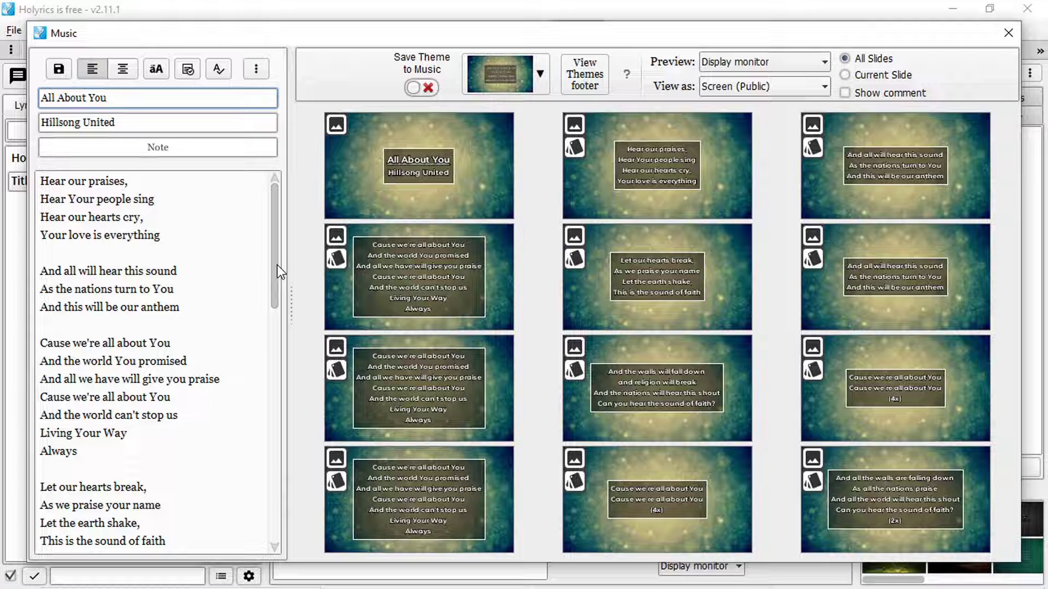
# - Review the title, artist, note and lyrics of the "All About You" song without changing them
pyautogui.click(122, 126)
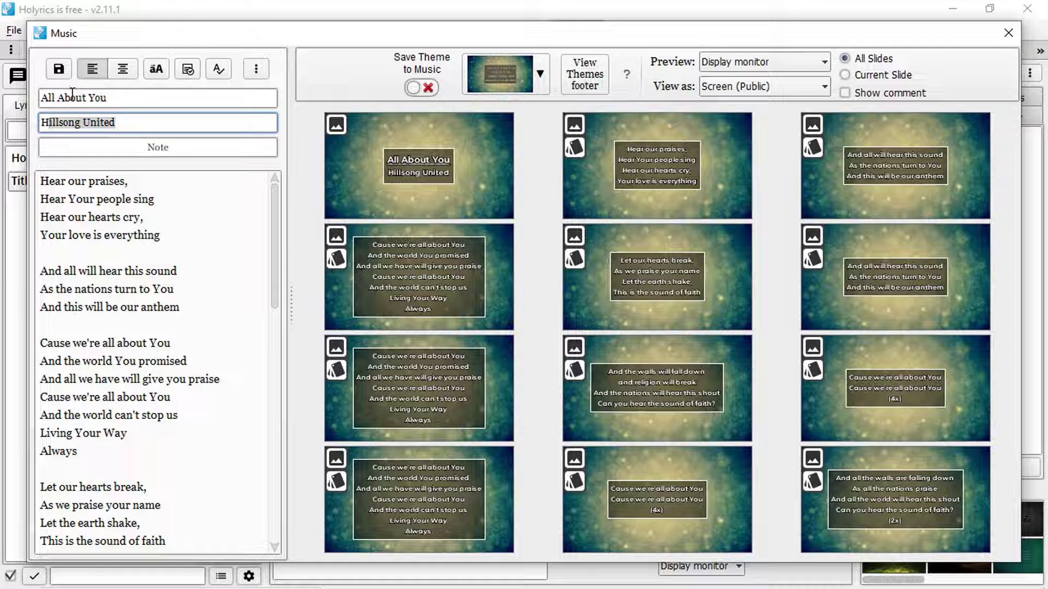
pyautogui.click(88, 121)
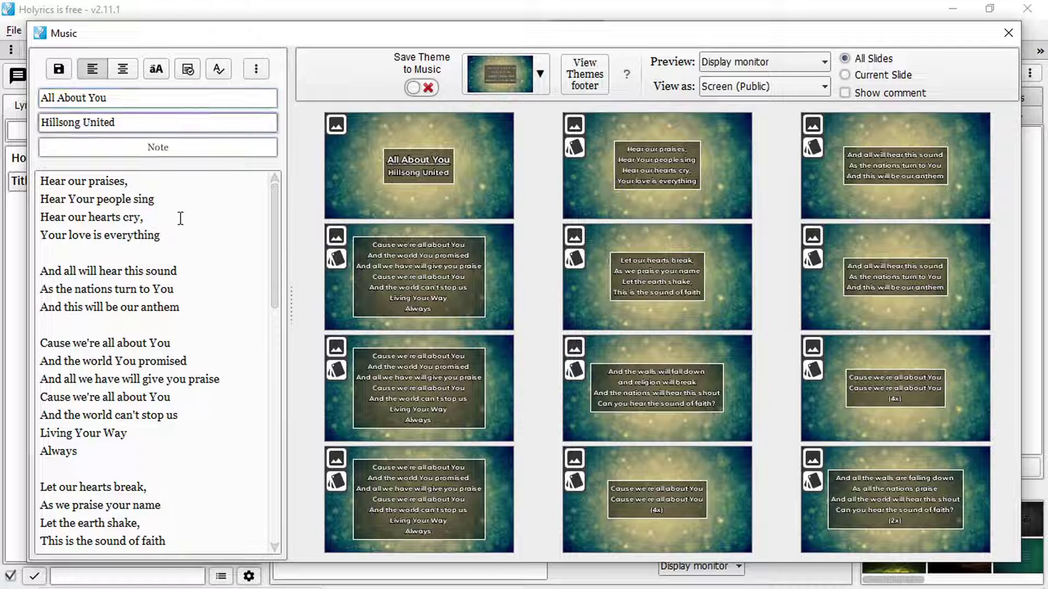
pyautogui.click(178, 146)
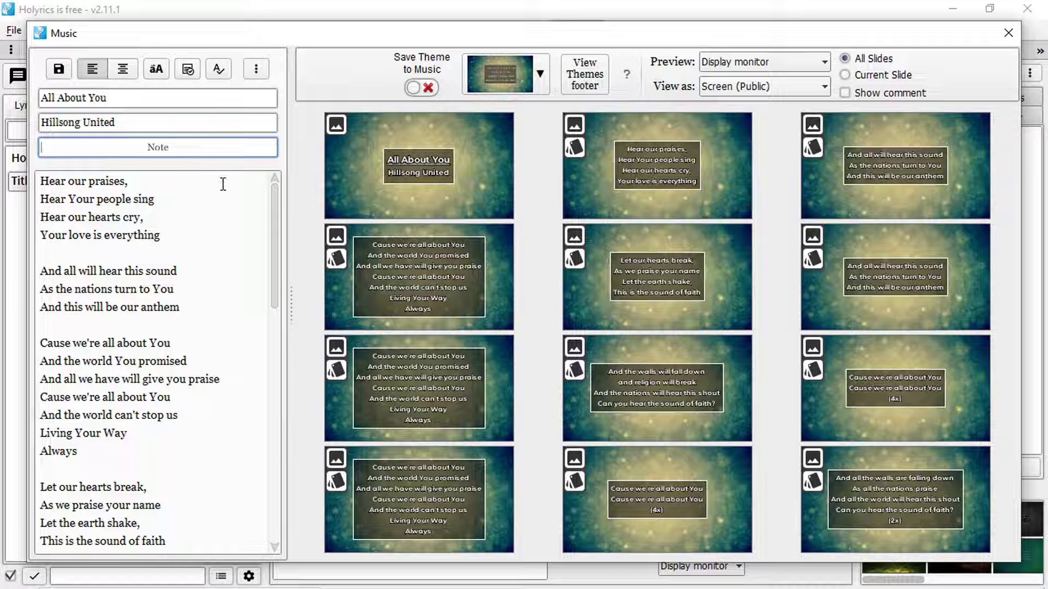
pyautogui.click(178, 231)
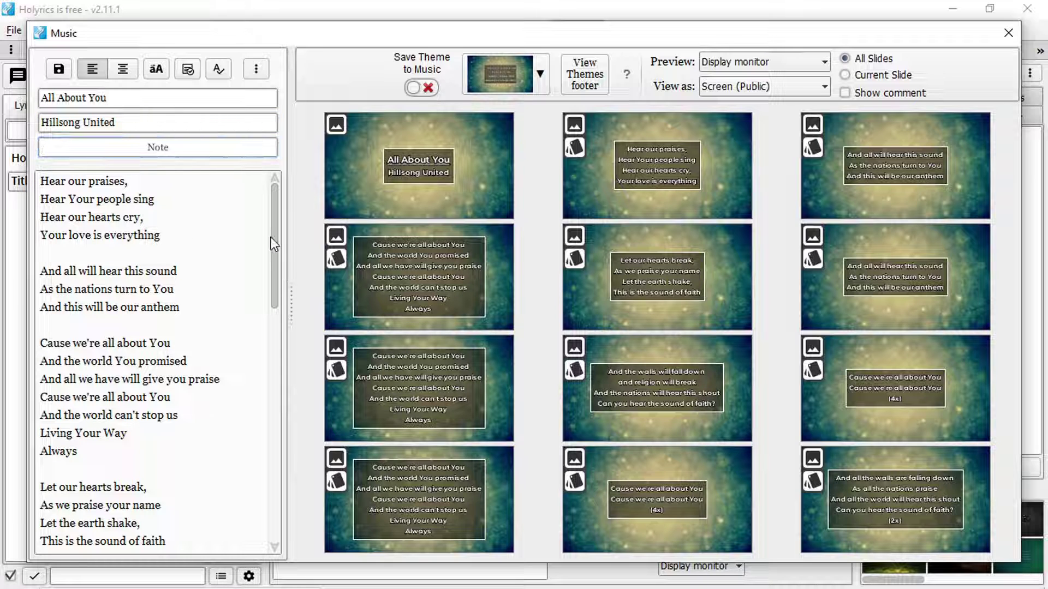
pyautogui.moveTo(271, 239); pyautogui.dragTo(244, 220)
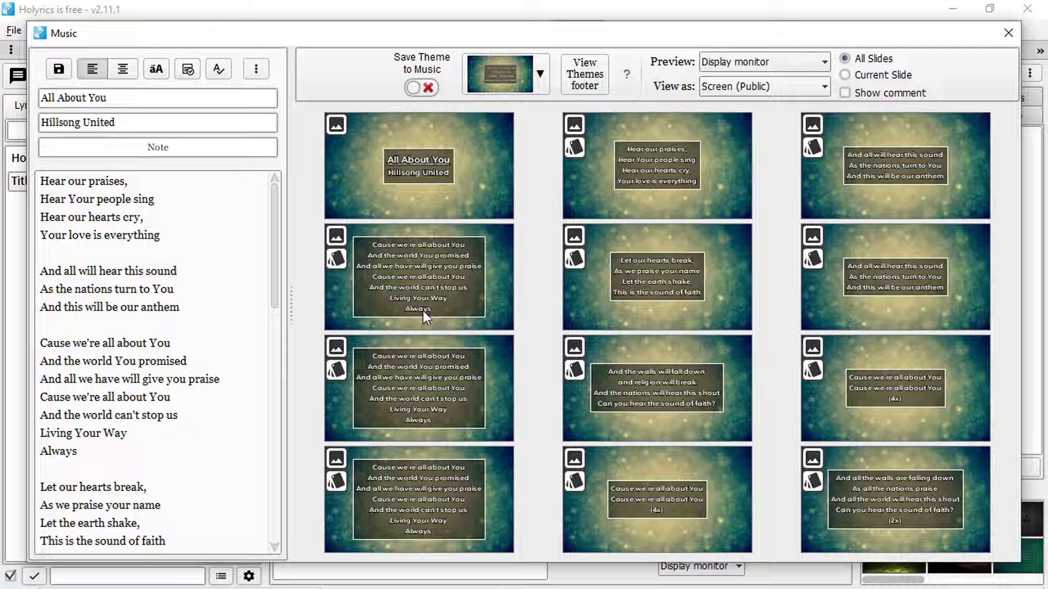
# - Split the first two seven-line "Cause we're all about You" choruses into separate slides after "And all we have will give you praise"
pyautogui.click(226, 377)
pyautogui.press('Return')
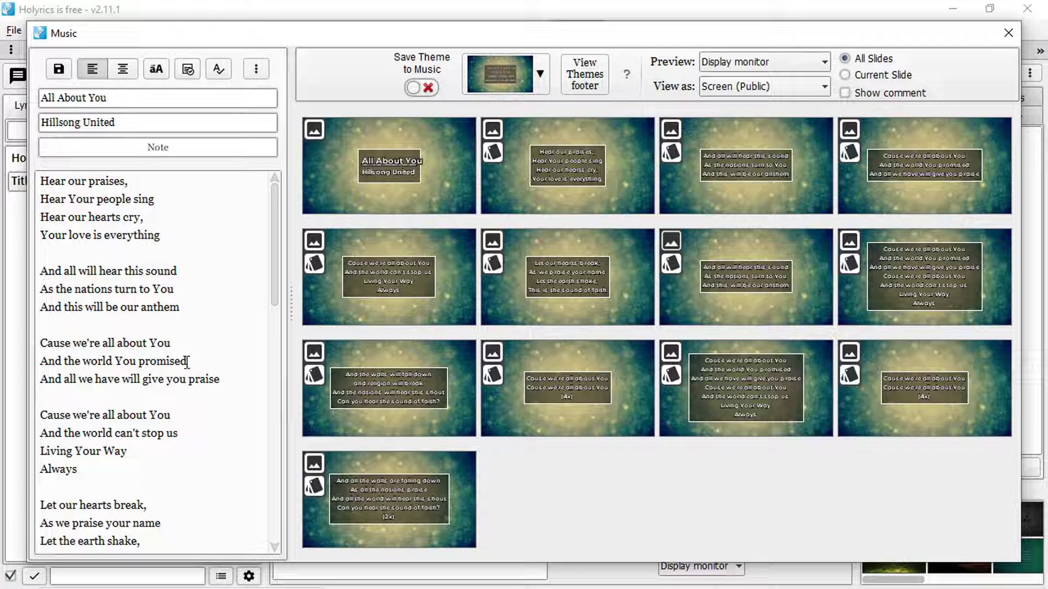
pyautogui.scroll(-3, 187, 362)
pyautogui.scroll(-3, 188, 362)
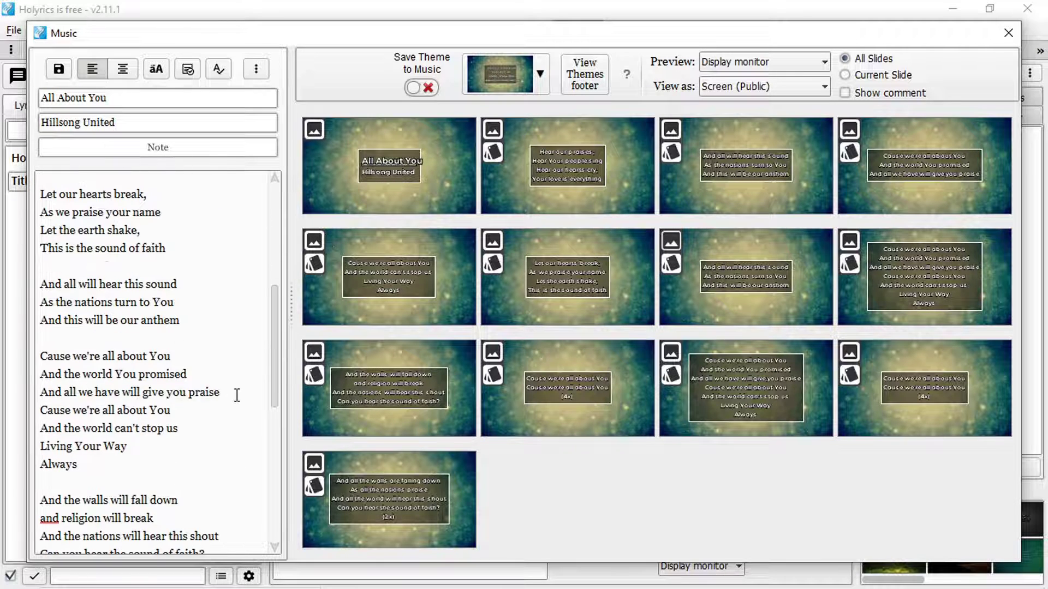
pyautogui.click(240, 391)
pyautogui.press('Return')
# - Split the "And the walls will fall down" verse after "and religion will break" and the last seven-line chorus after "And all we have will give you praise"
pyautogui.scroll(-5, 241, 391)
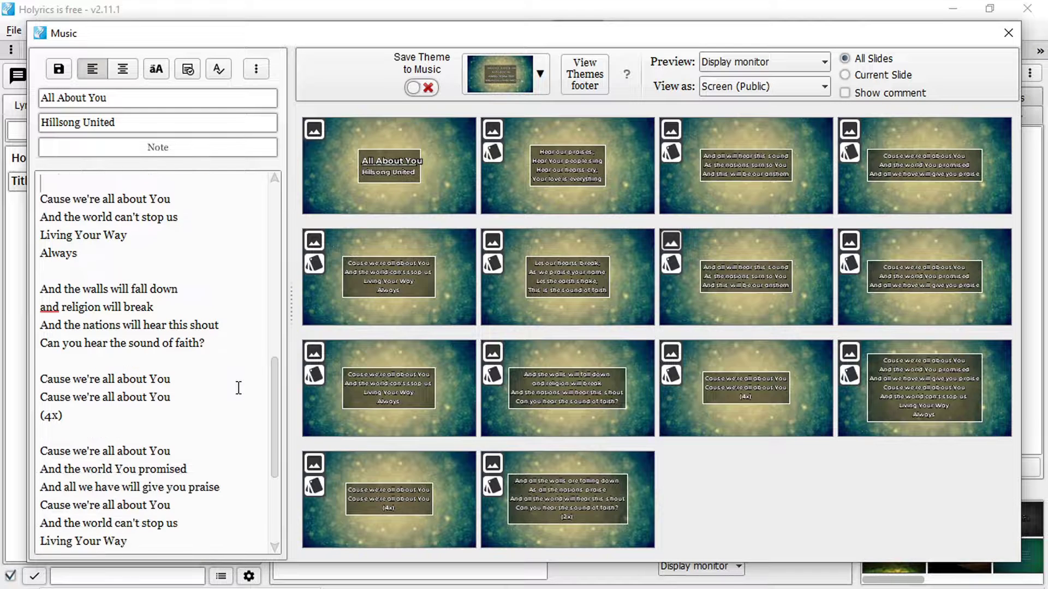
pyautogui.click(188, 304)
pyautogui.press('Return')
pyautogui.scroll(-2, 265, 356)
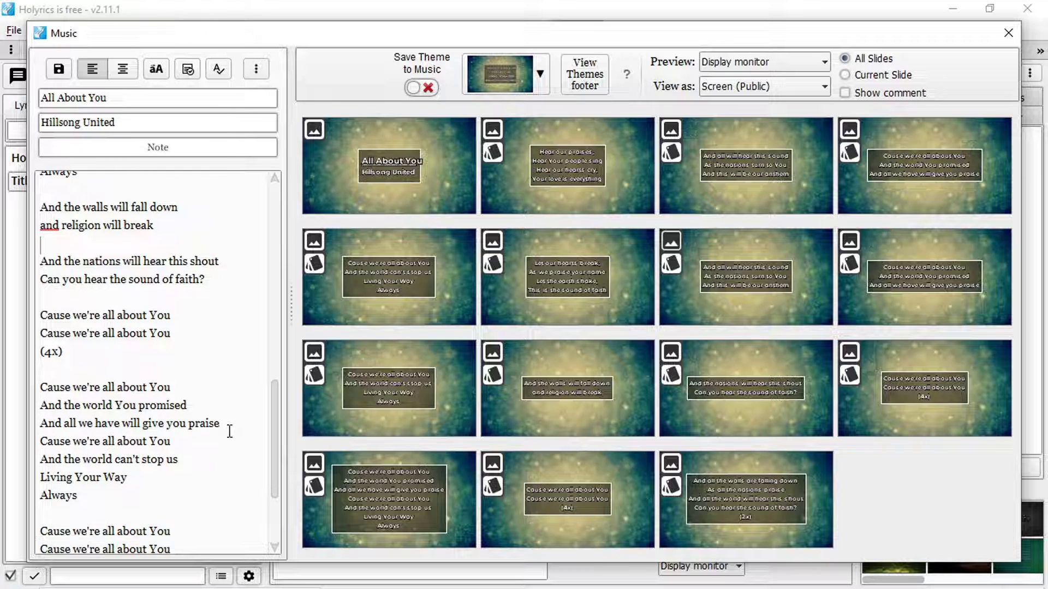
pyautogui.click(232, 425)
pyautogui.press('Return')
# - Split the final verse after "As all the nations praise", save "All About You" and close the database search
pyautogui.scroll(-3, 233, 424)
pyautogui.click(188, 490)
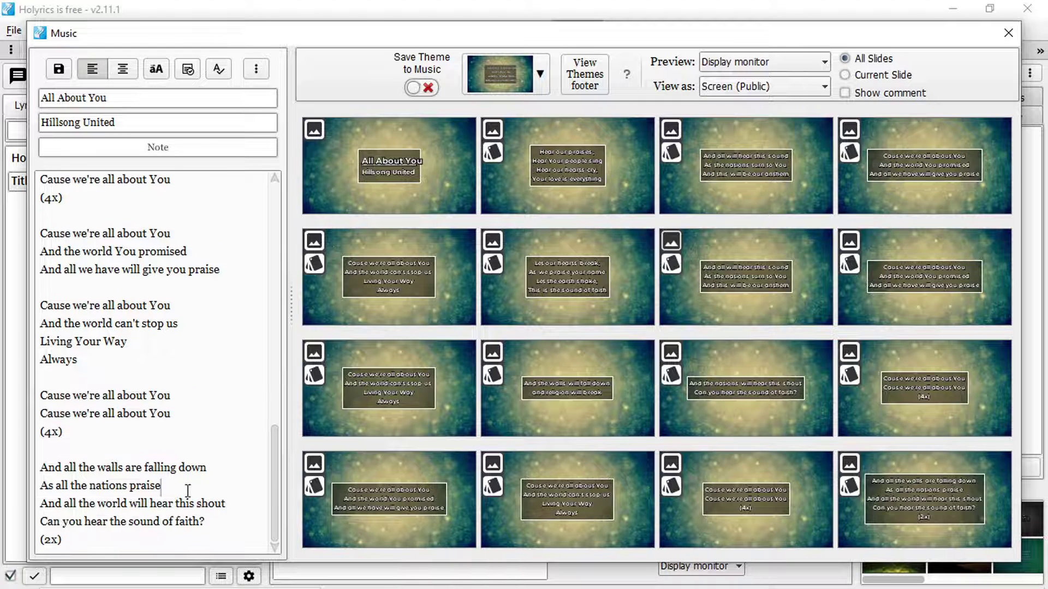
pyautogui.press('Return')
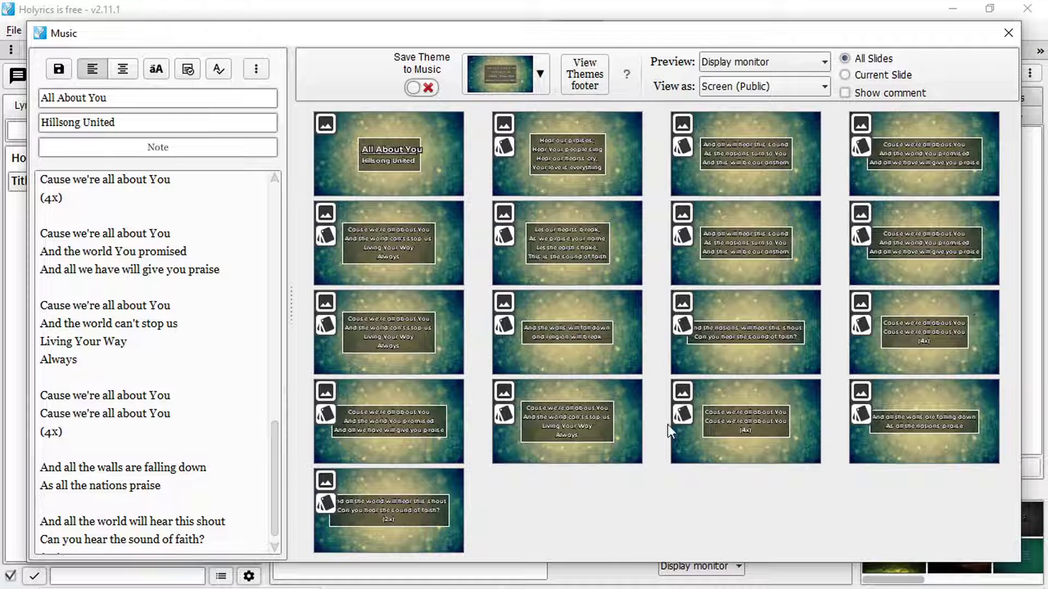
pyautogui.click(56, 73)
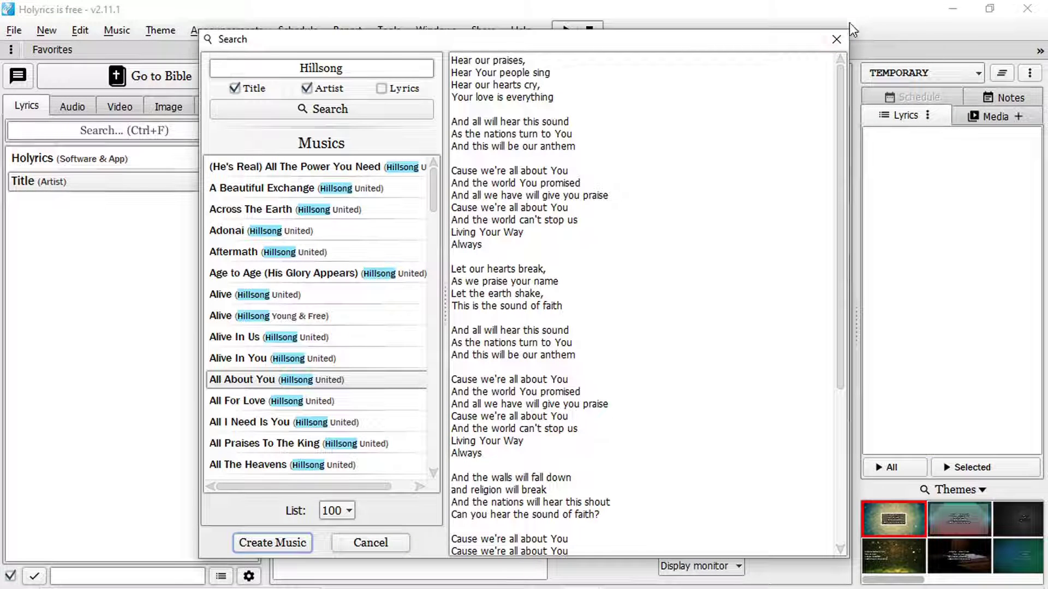
pyautogui.click(837, 38)
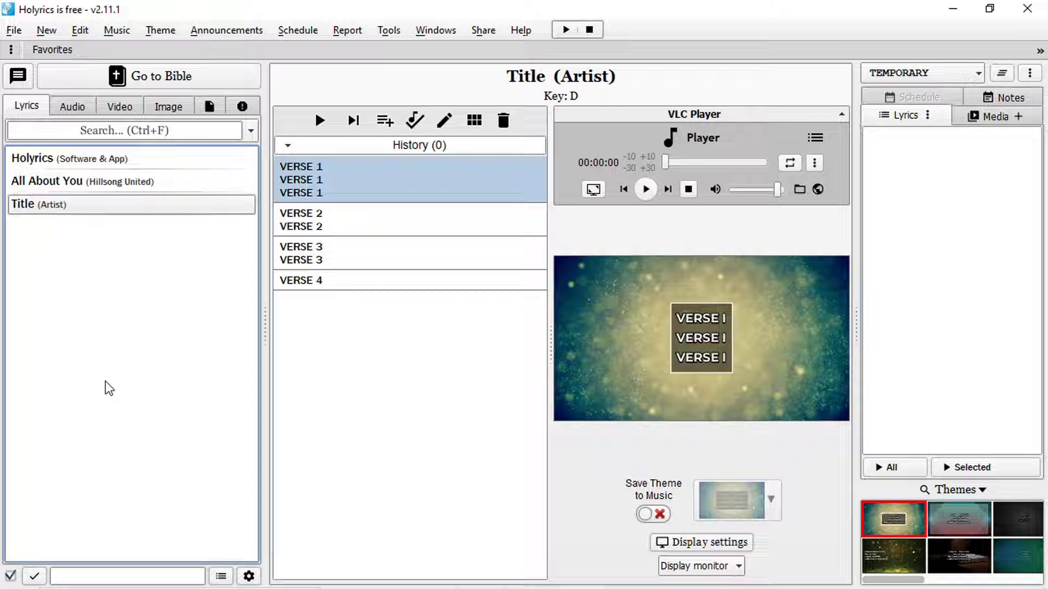
# - Search the web by title for "Casting Crowns" and look through the songs found
pyautogui.click(119, 31)
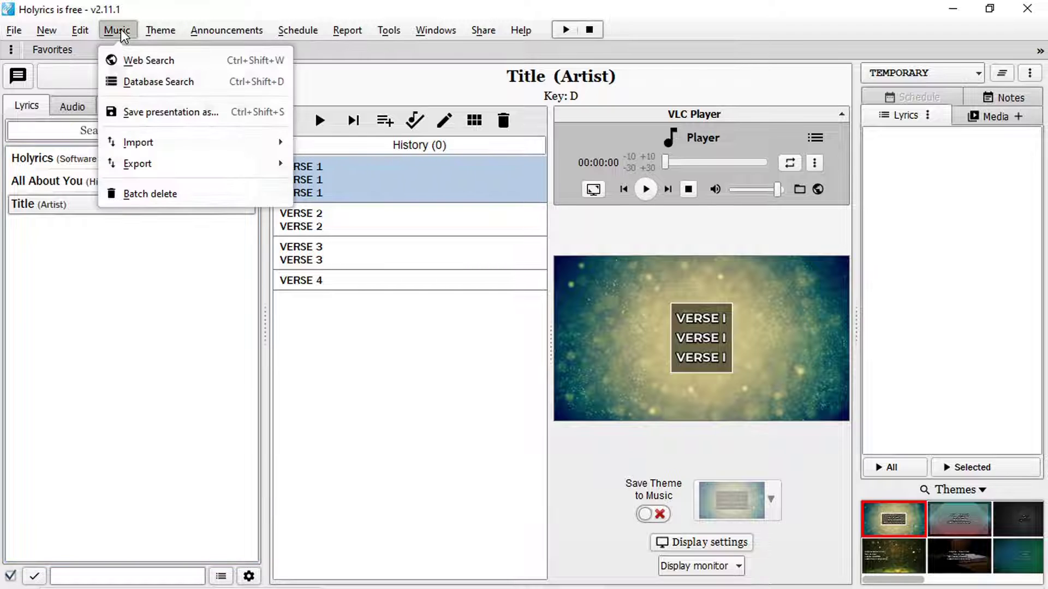
pyautogui.click(136, 61)
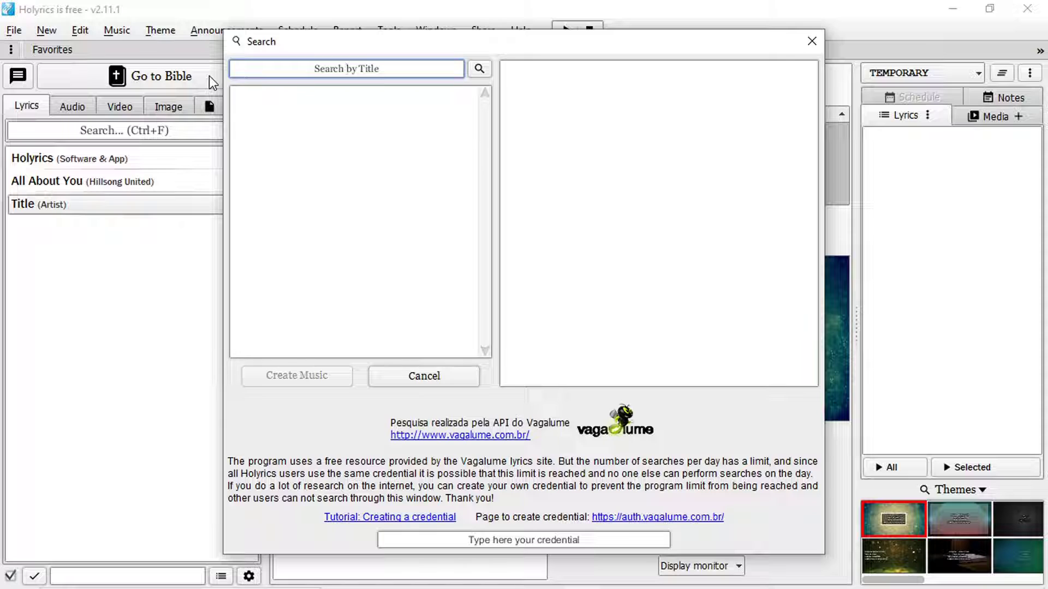
pyautogui.write('Casting Crowns')
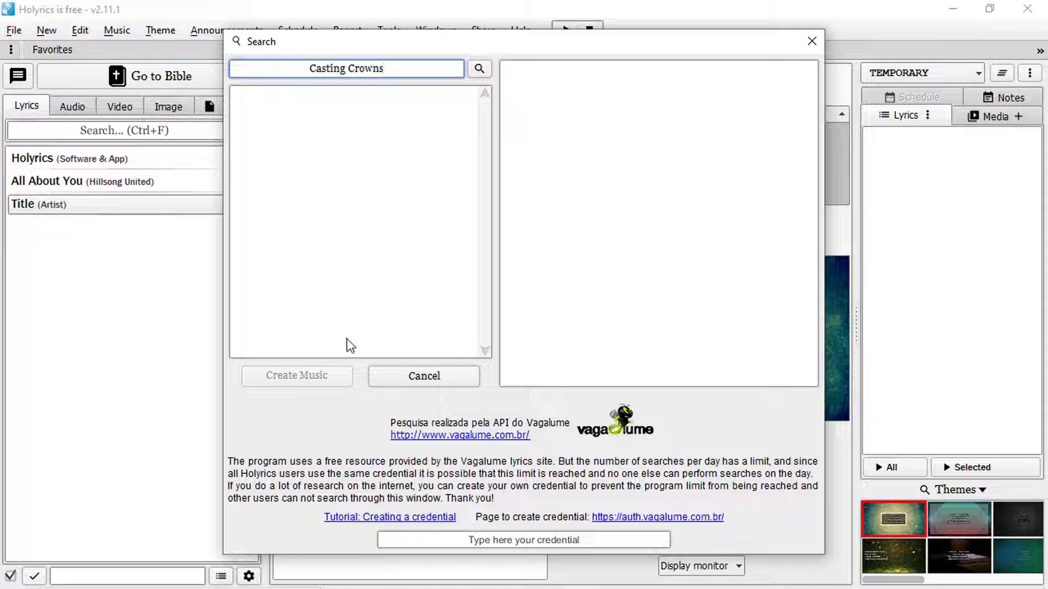
pyautogui.click(480, 70)
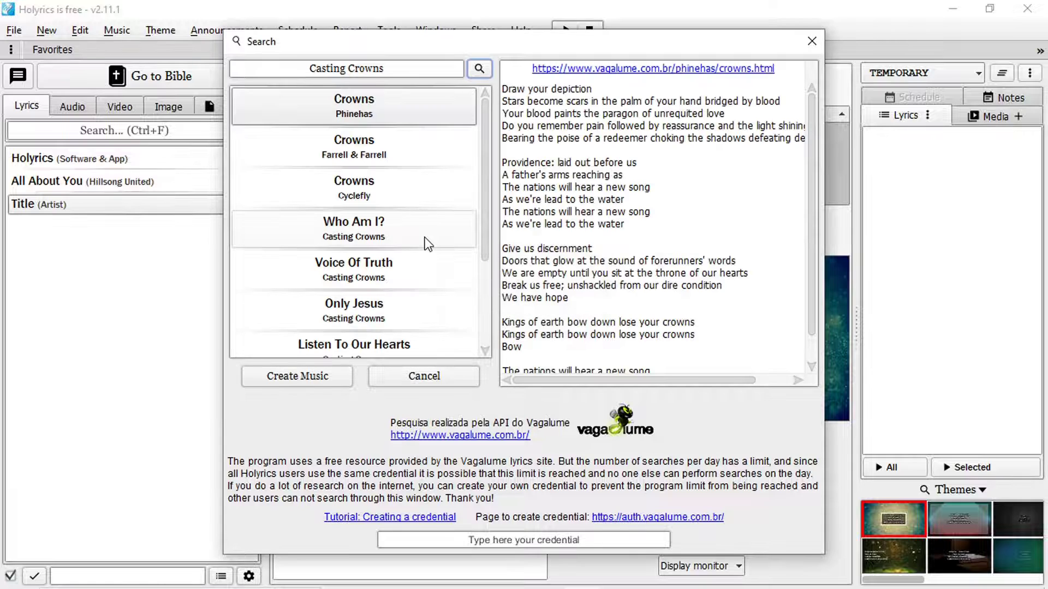
pyautogui.scroll(-1, 487, 150)
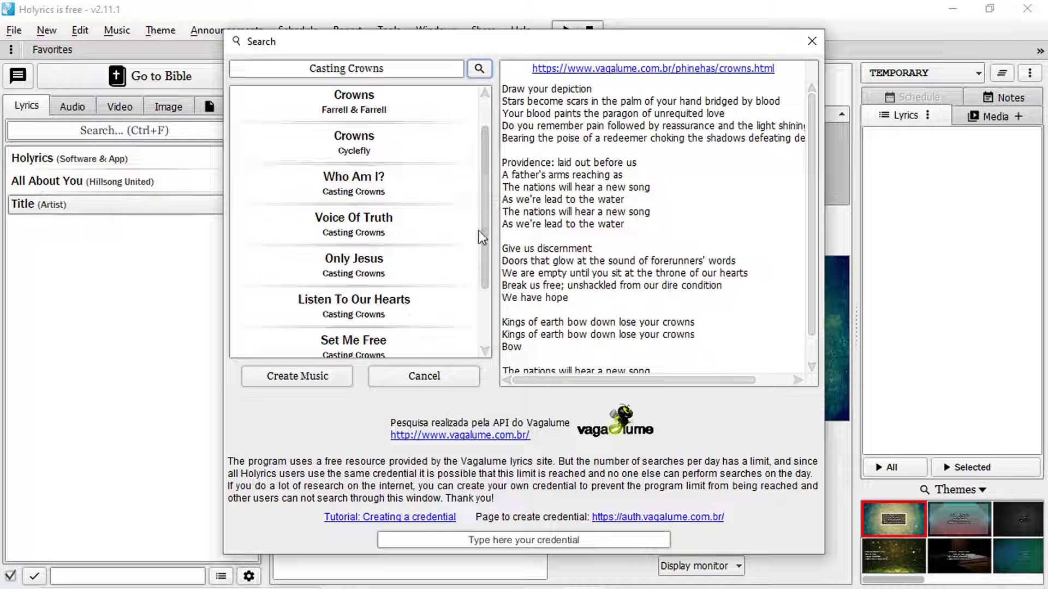
pyautogui.moveTo(479, 234); pyautogui.dragTo(477, 194)
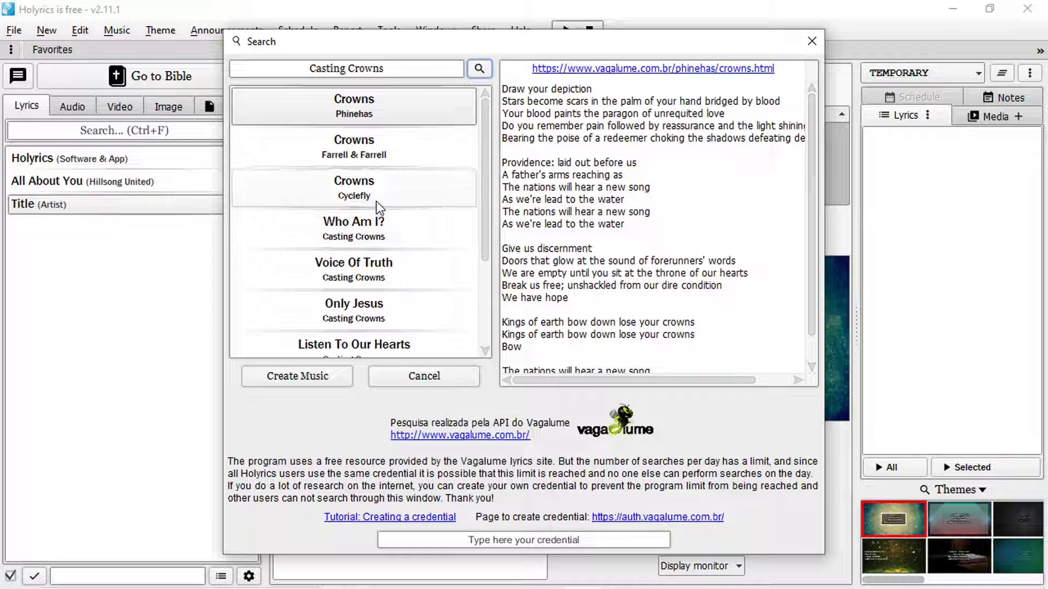
# - Preview the lyrics of "Who Am I?" by Casting Crowns and create a song from them
pyautogui.click(399, 240)
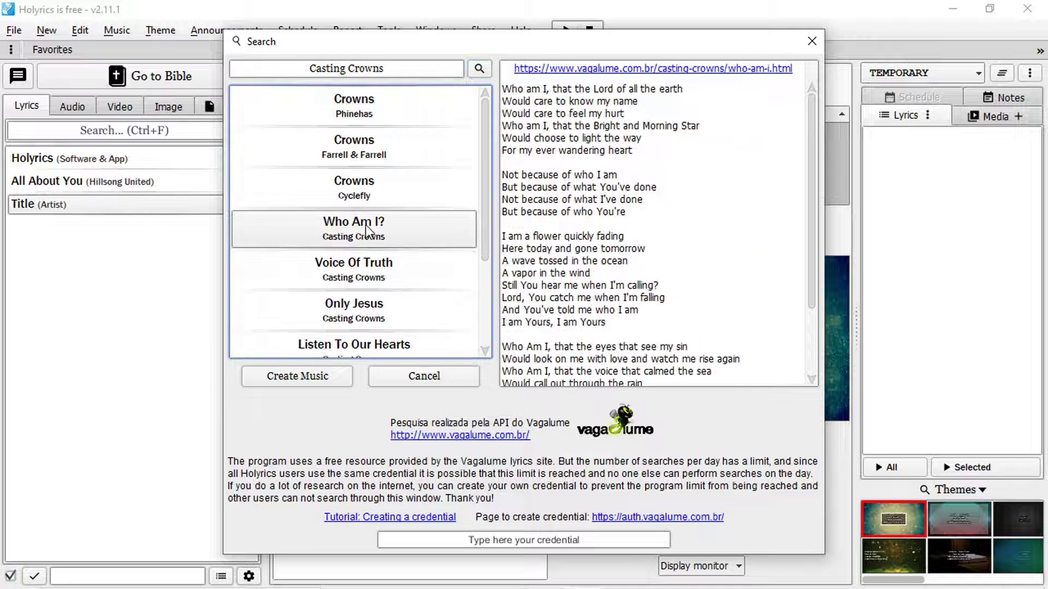
pyautogui.moveTo(813, 135)
pyautogui.mouseDown()
pyautogui.moveTo(812, 158)
pyautogui.moveTo(811, 130)
pyautogui.mouseUp()
pyautogui.scroll(-1, 807, 178)
pyautogui.moveTo(807, 178); pyautogui.dragTo(813, 229)
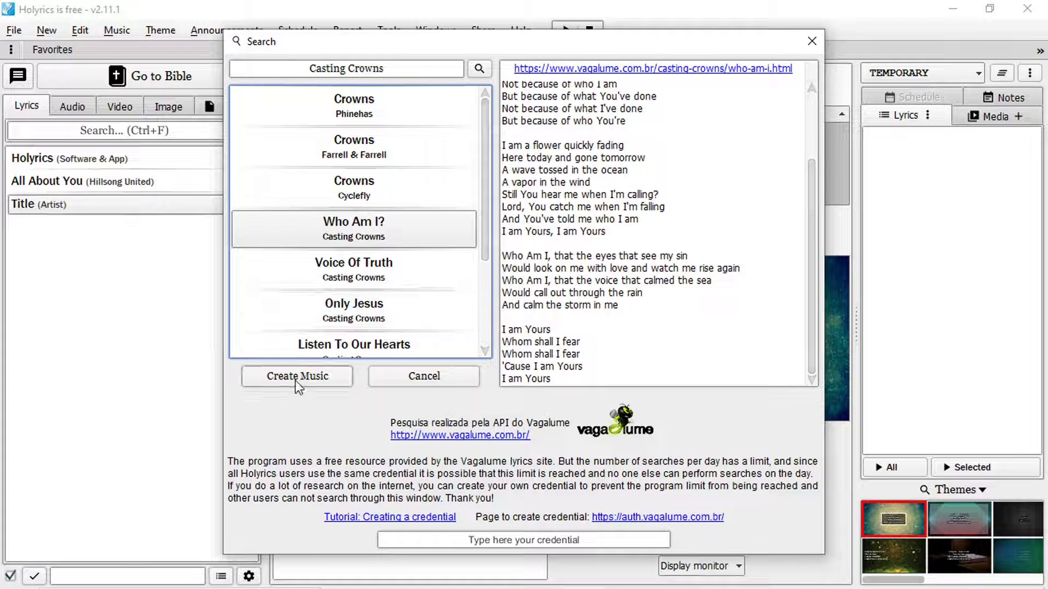
pyautogui.click(296, 379)
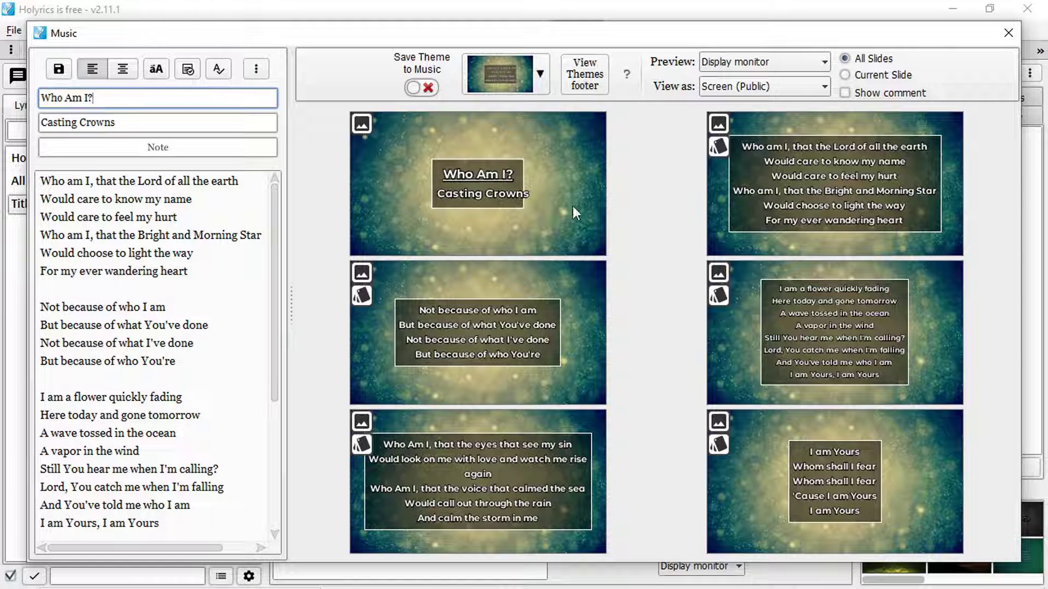
# - Split each of the five "Who Am I?" verses into two slides of two to four lines and save the song
pyautogui.click(196, 224)
pyautogui.press('Return')
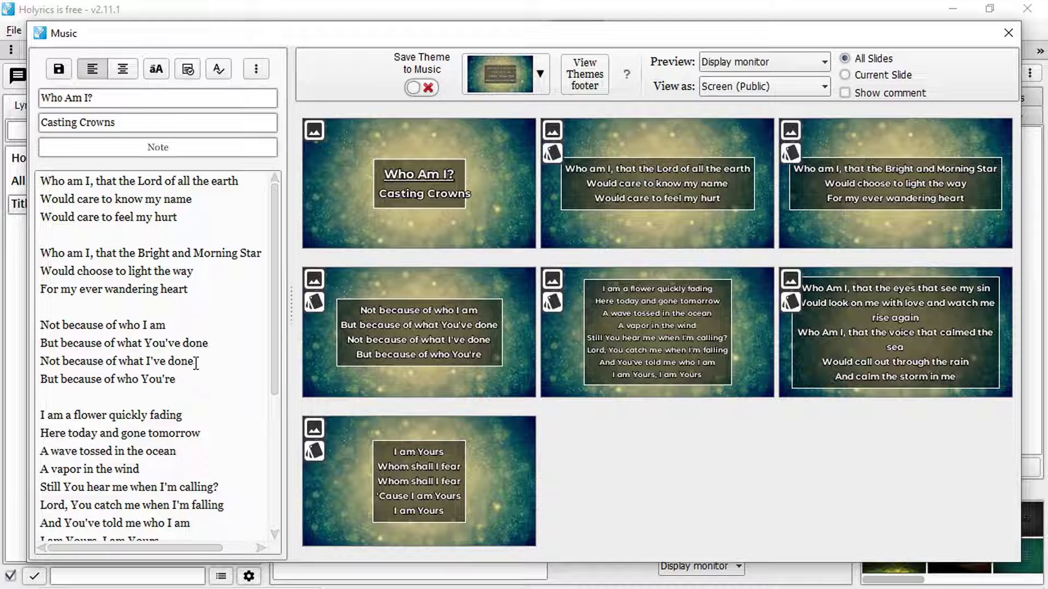
pyautogui.click(220, 343)
pyautogui.press('Return')
pyautogui.scroll(-2, 231, 381)
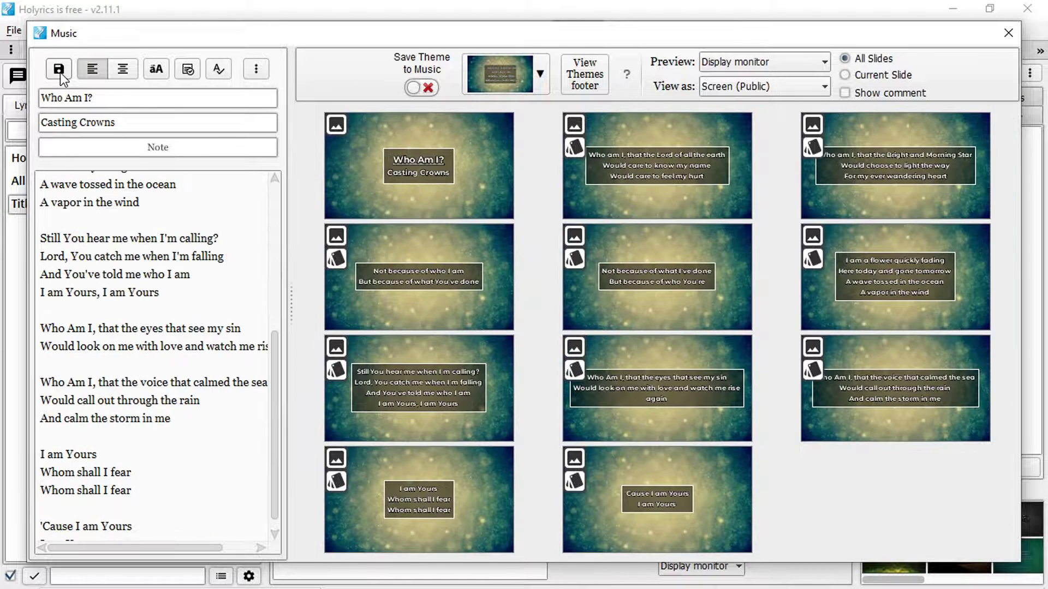
pyautogui.click(60, 70)
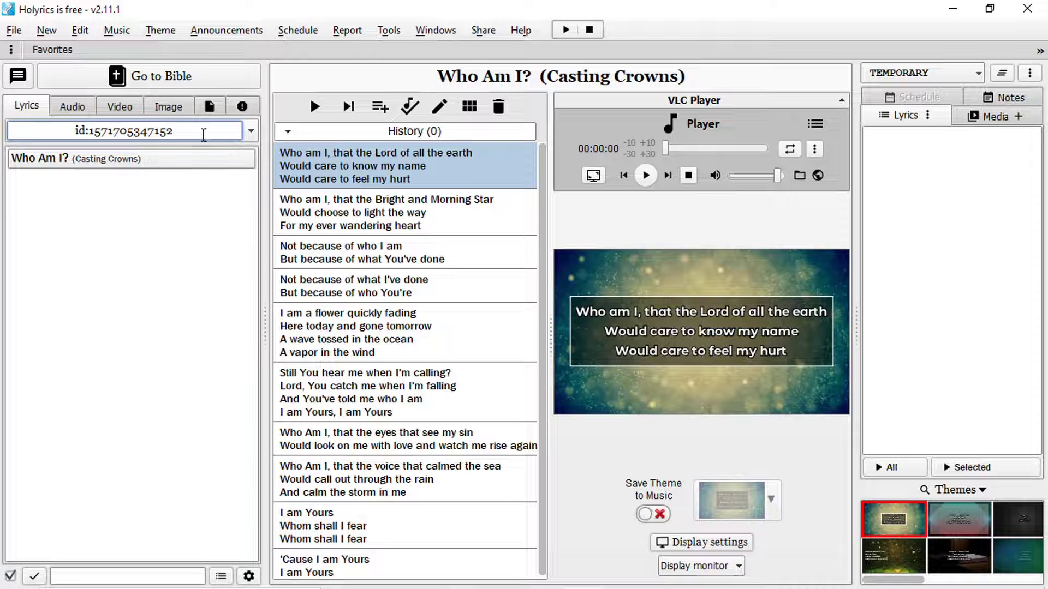
# - Clear the song ID from the lyrics search and view "All About You", "Title" and "Who Am I?" in the song library
pyautogui.moveTo(175, 132); pyautogui.dragTo(96, 130)
pyautogui.press('BackSpace')
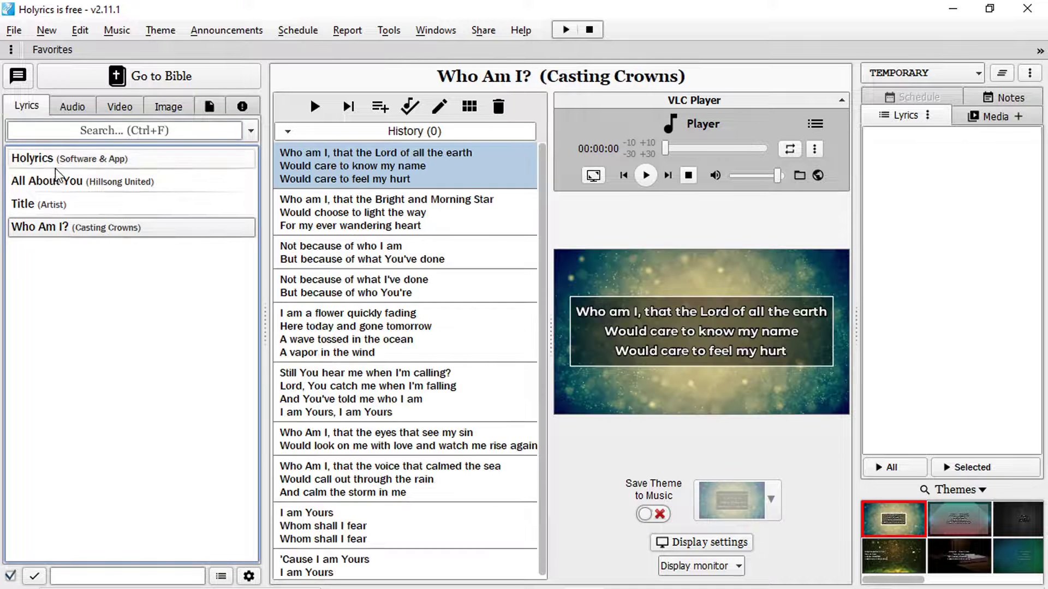
pyautogui.click(49, 188)
pyautogui.click(65, 207)
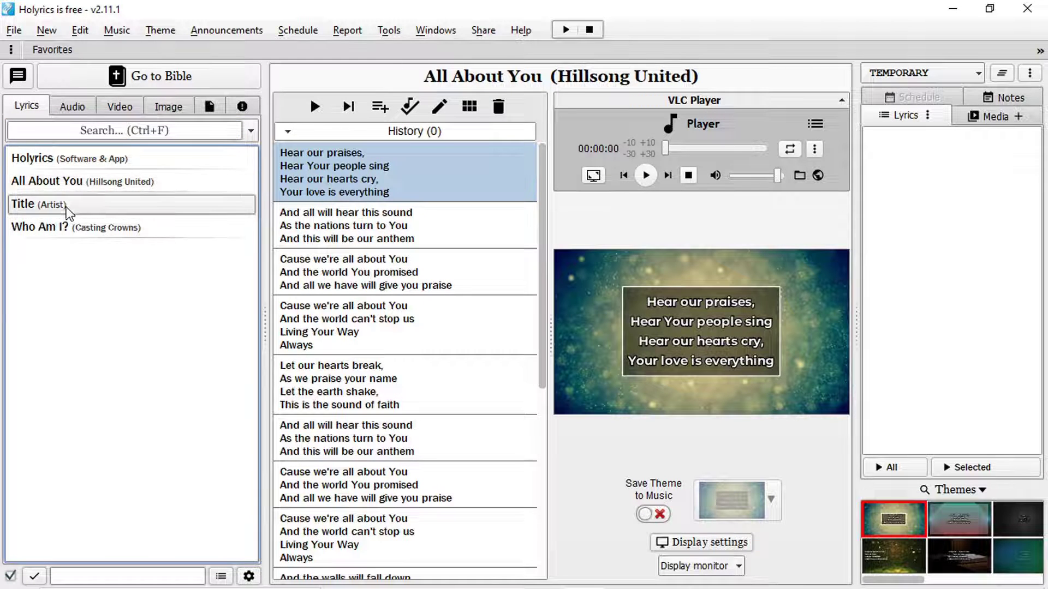
pyautogui.click(64, 227)
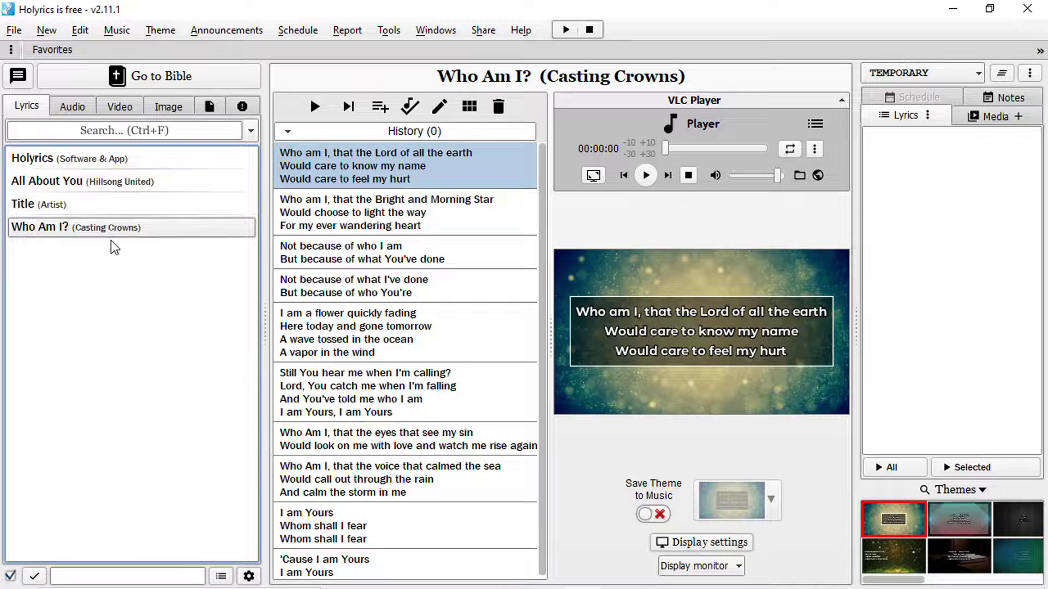
pyautogui.click(116, 31)
pyautogui.click(116, 32)
pyautogui.click(47, 34)
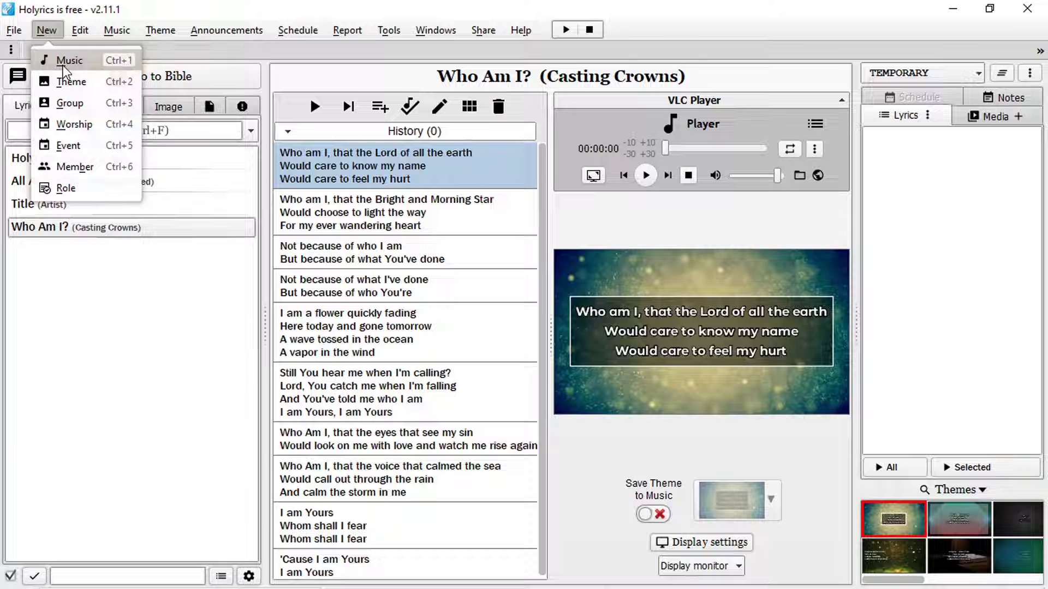
pyautogui.moveTo(126, 30)
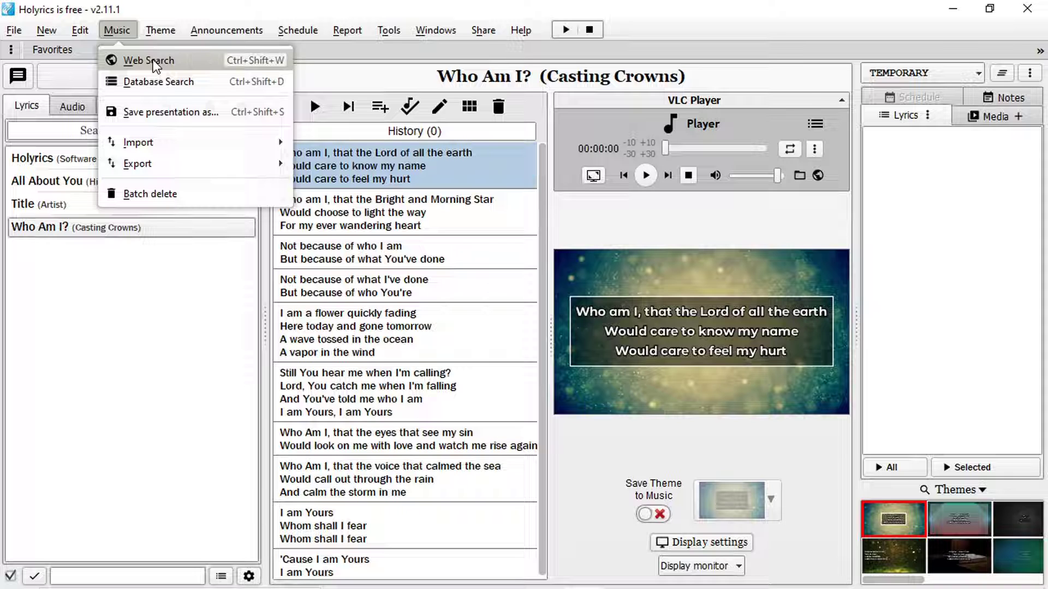
pyautogui.click(131, 372)
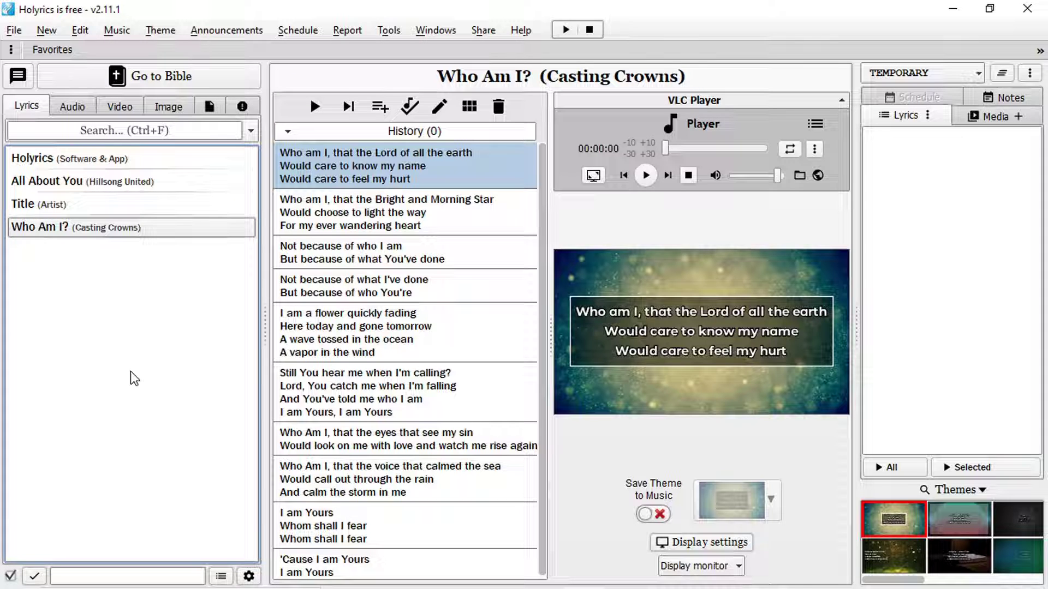